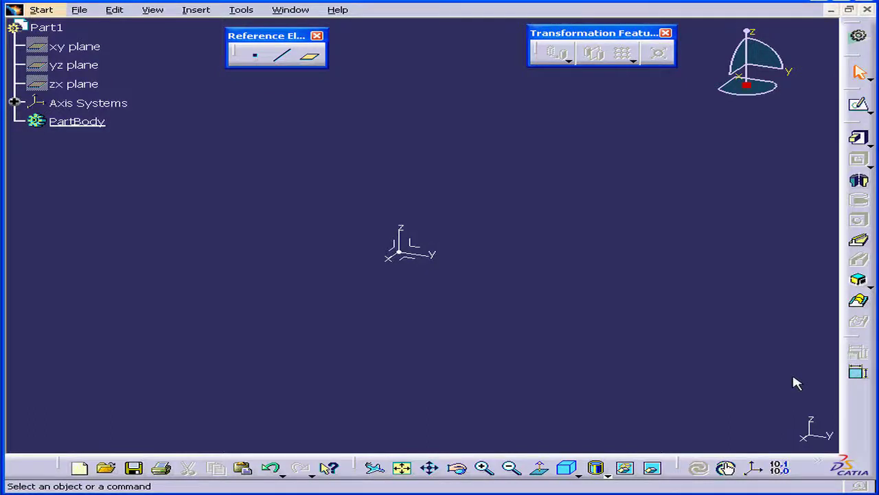
Start a sketch on the yz plane.
left_click(859, 105)
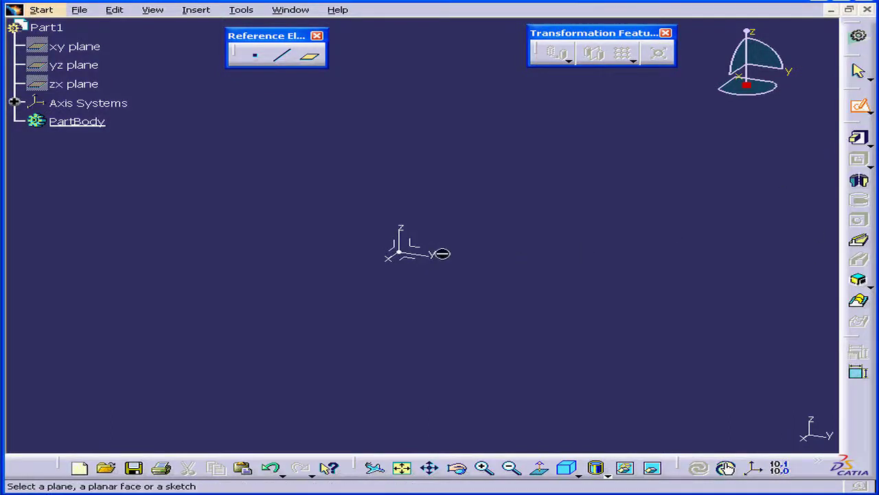
left_click(427, 253)
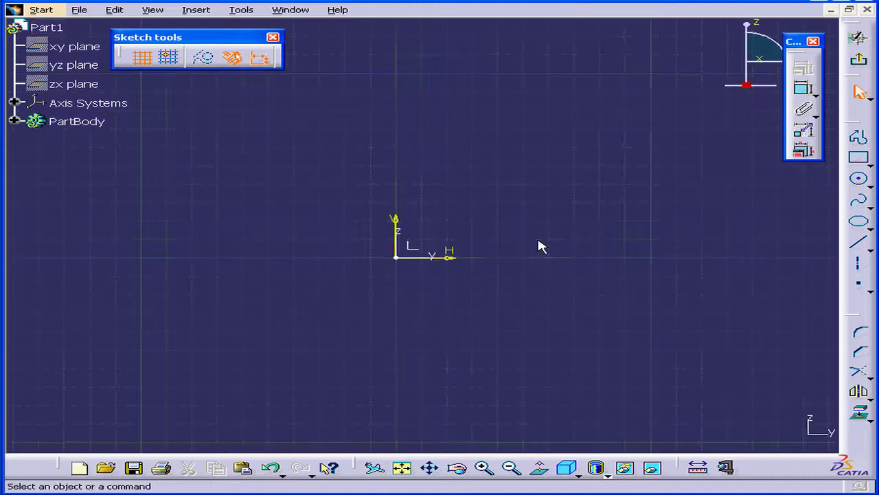
mouse_move(550, 245)
middle_mouse_down()
mouse_move(561, 243)
mouse_move(424, 334)
middle_mouse_up()
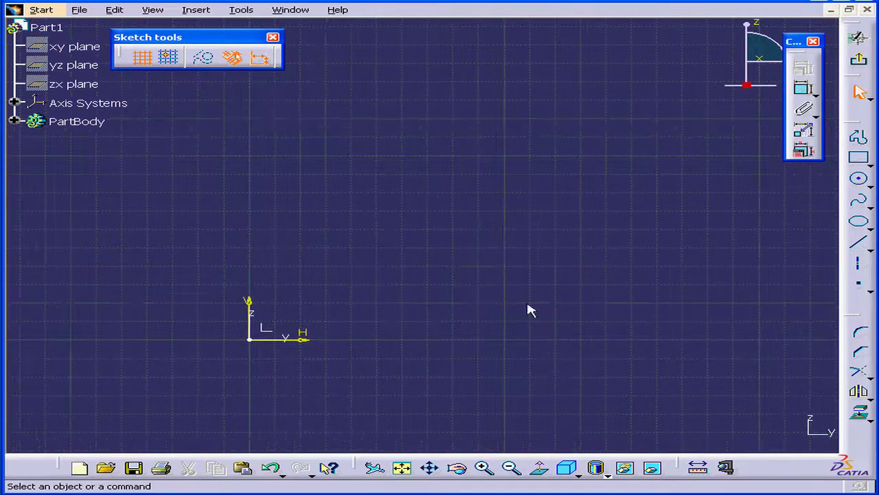
Draw a wavy four-point spline above the horizontal axis and lower its second control point to about H 56 mm, V 55 mm.
left_click(859, 203)
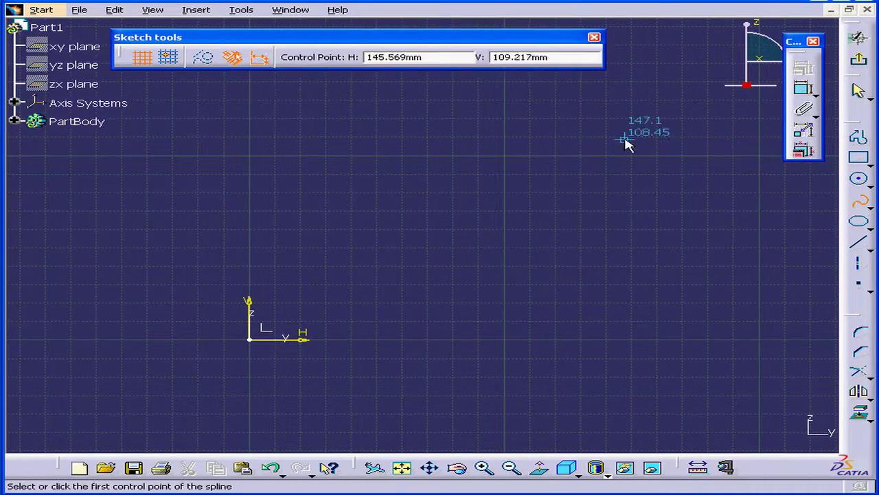
left_click(306, 285)
left_click(394, 222)
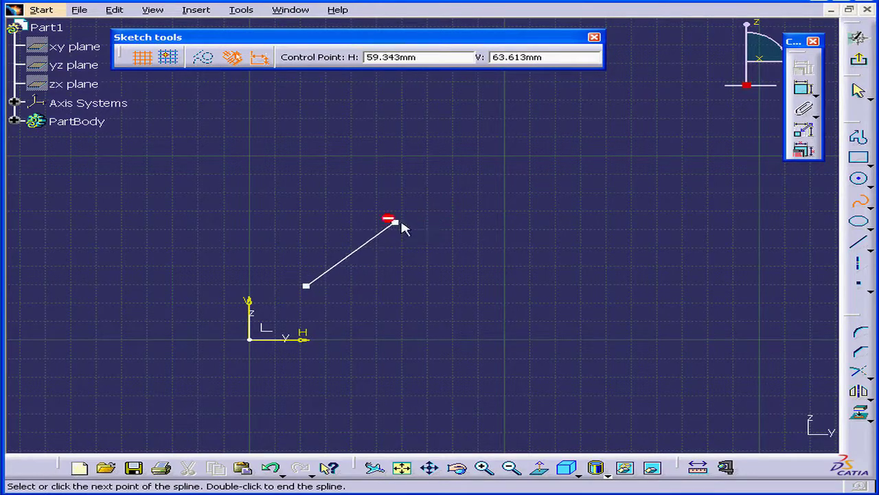
left_click(491, 278)
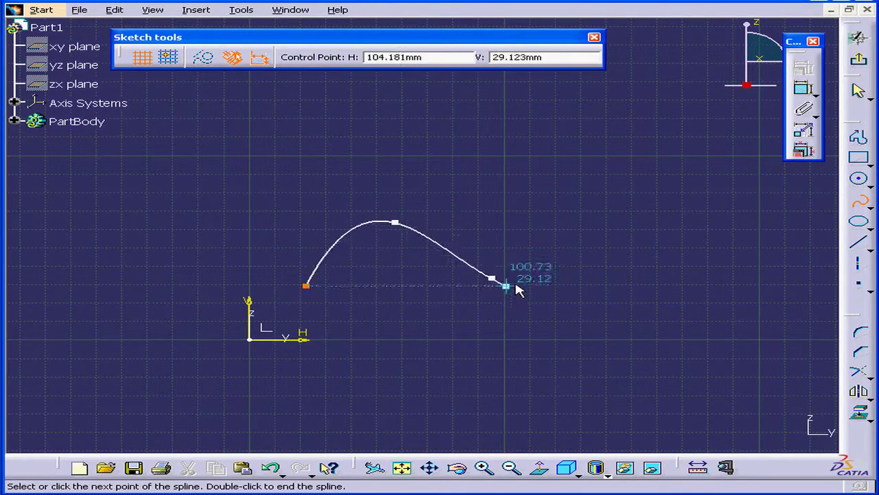
left_click(611, 222)
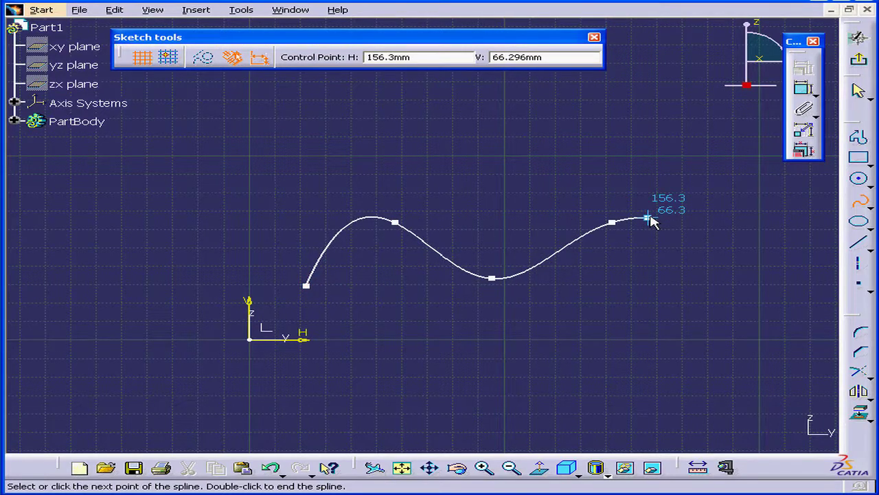
key("Escape")
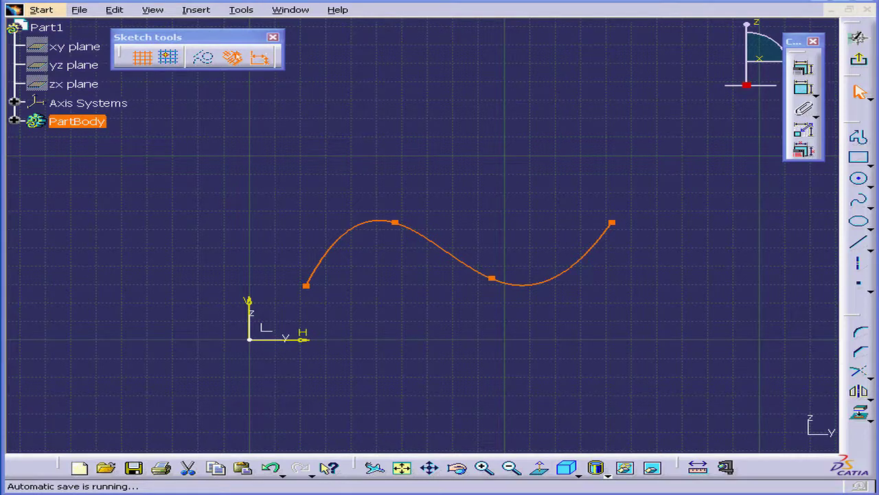
left_click(495, 218)
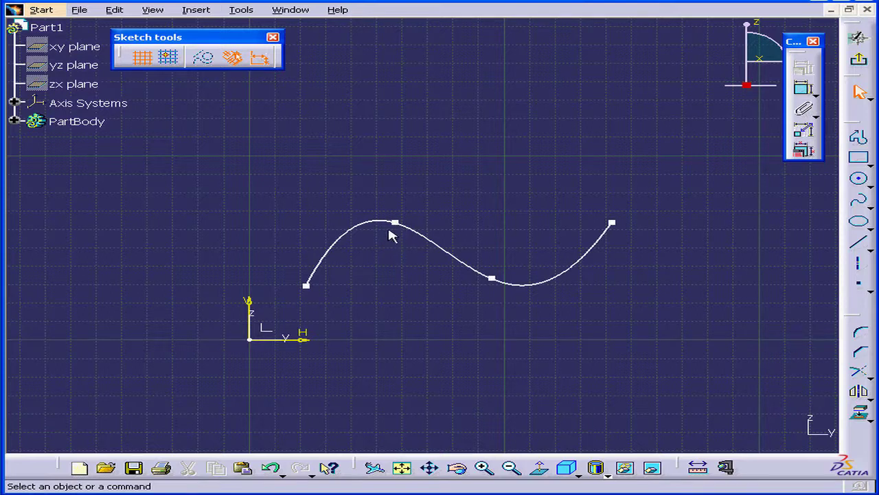
mouse_move(397, 224)
left_mouse_down()
mouse_move(378, 249)
mouse_move(357, 214)
mouse_move(407, 228)
mouse_move(393, 238)
left_mouse_up()
Open the spline's definition and add a control point between the first and second points.
double_click(430, 257)
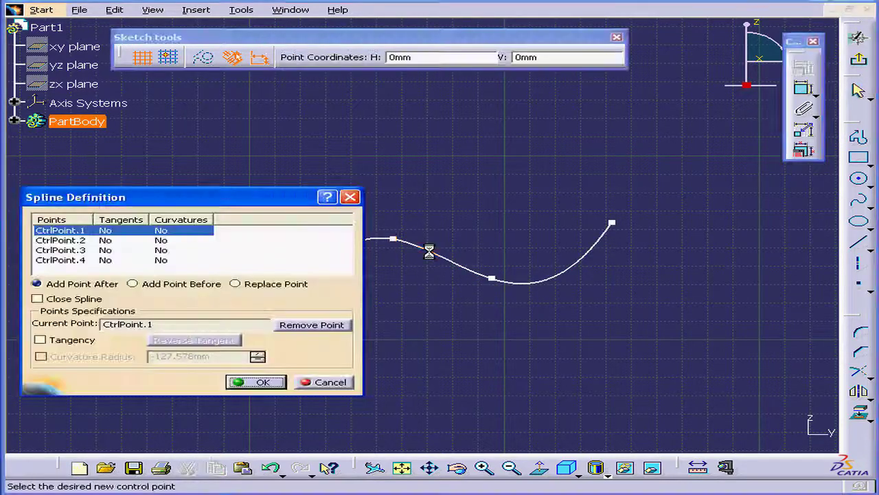
mouse_move(193, 204)
left_mouse_down()
mouse_move(400, 229)
mouse_move(685, 204)
left_mouse_up()
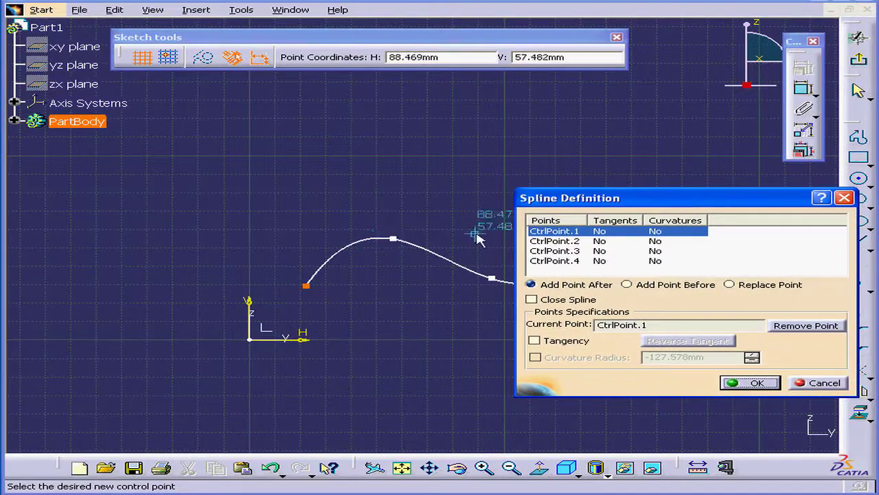
mouse_move(402, 321)
middle_mouse_down()
mouse_move(292, 270)
mouse_move(283, 278)
middle_mouse_up()
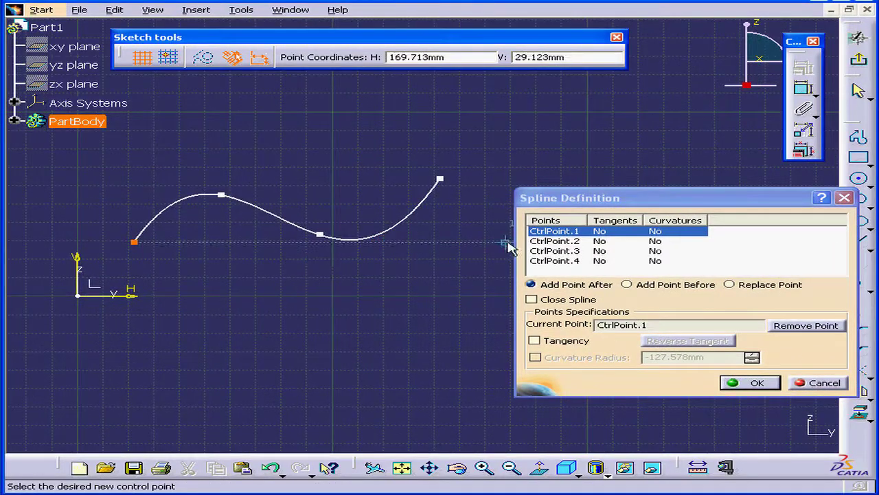
left_click_drag(614, 202, 608, 184)
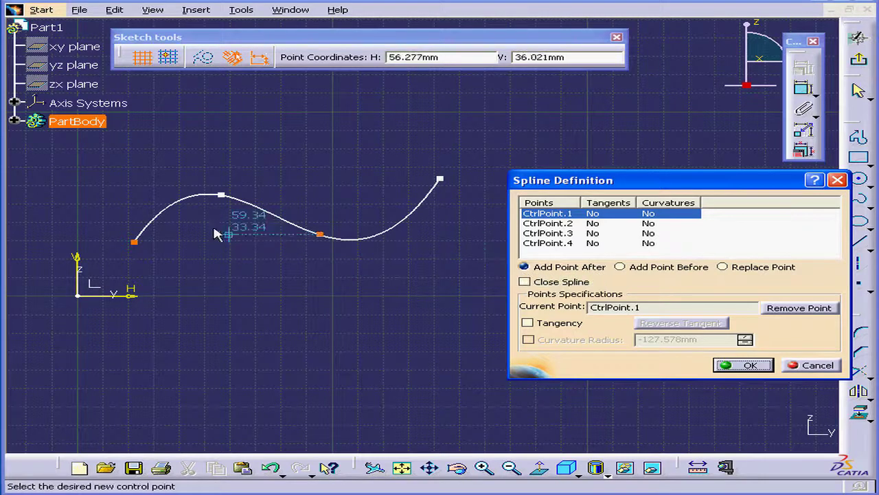
left_click(173, 211)
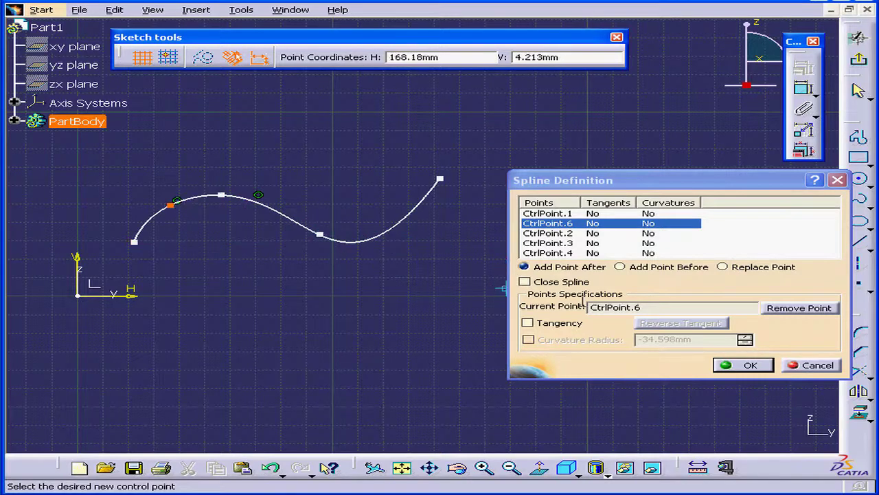
Try closing the spline and reopen it, and impose tangency at the added control point, reversing its direction twice.
left_click(524, 282)
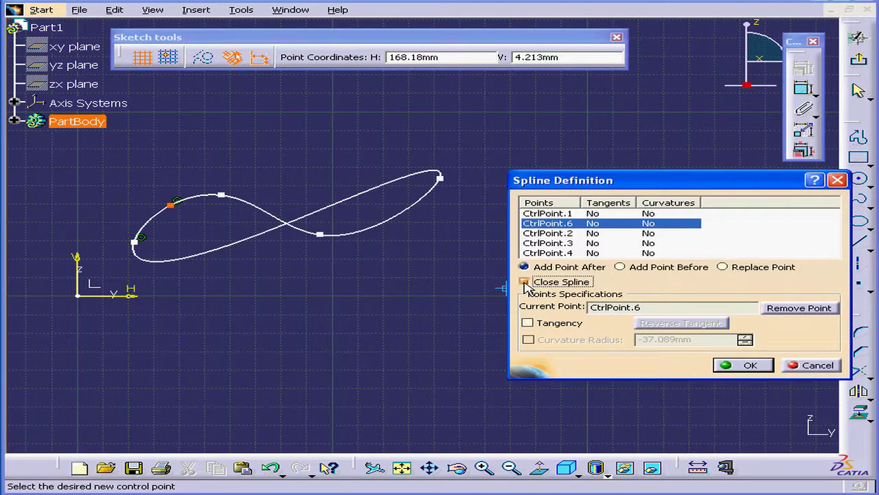
left_click(524, 281)
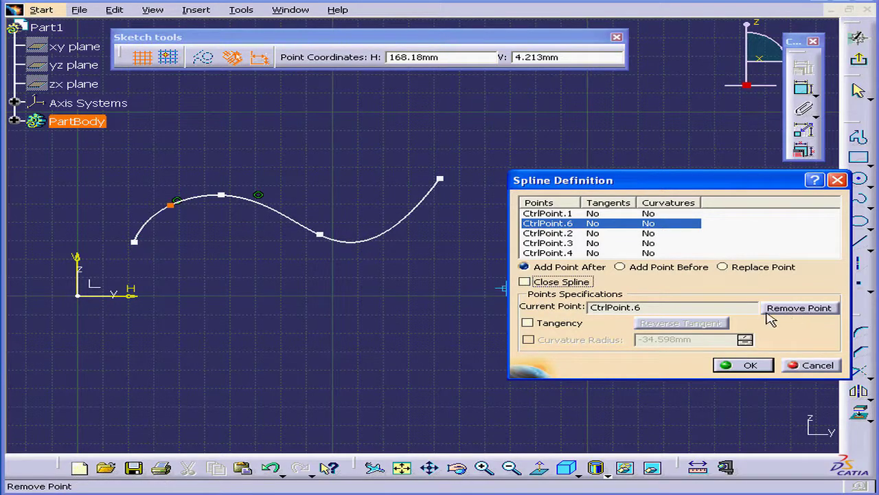
left_click(527, 323)
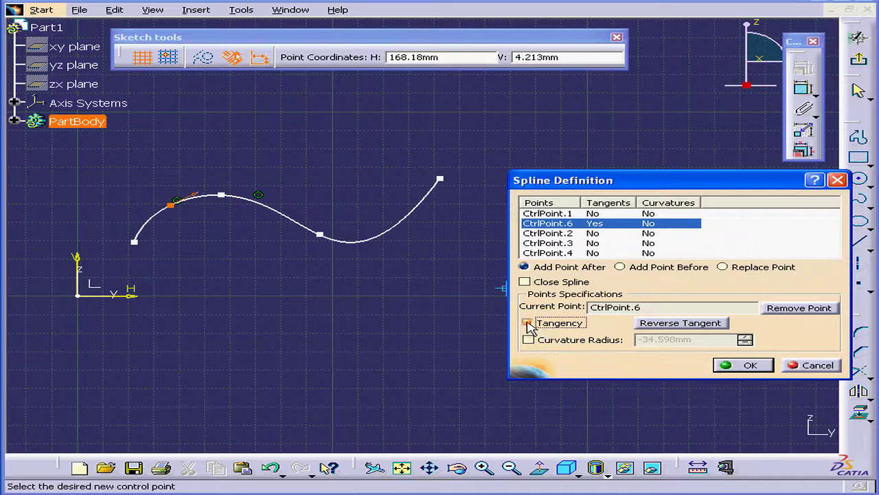
left_click(705, 328)
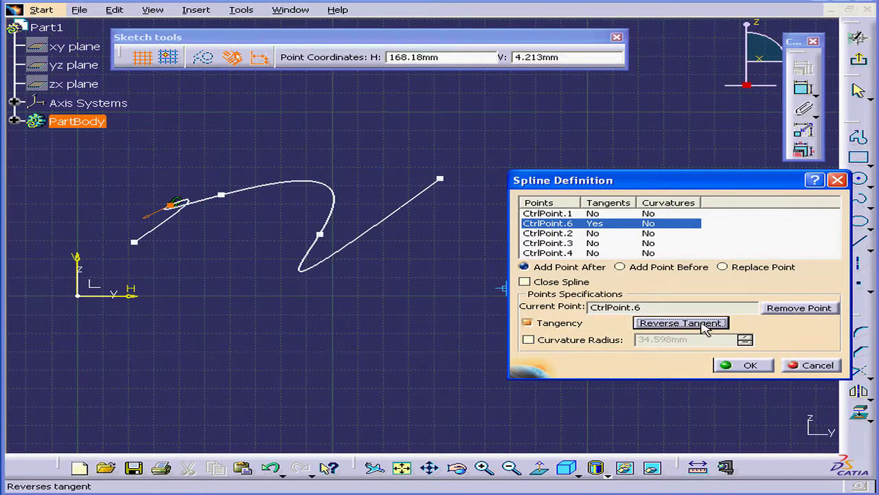
left_click(706, 328)
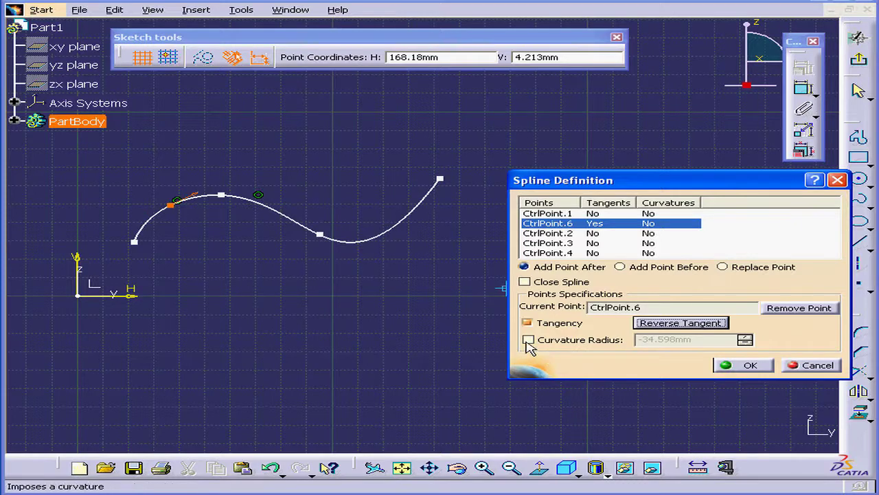
Impose a curvature radius at the added control point, set it to -24.598 mm, and accept the spline definition.
left_click(528, 340)
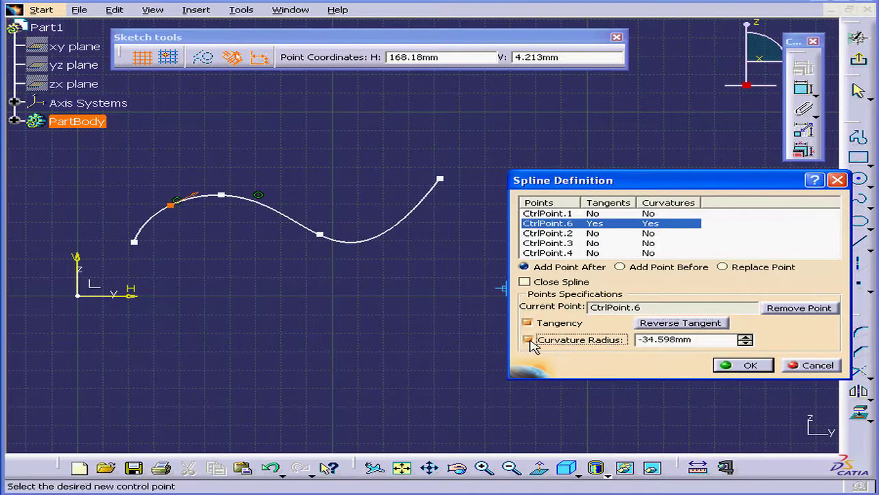
left_click(745, 338)
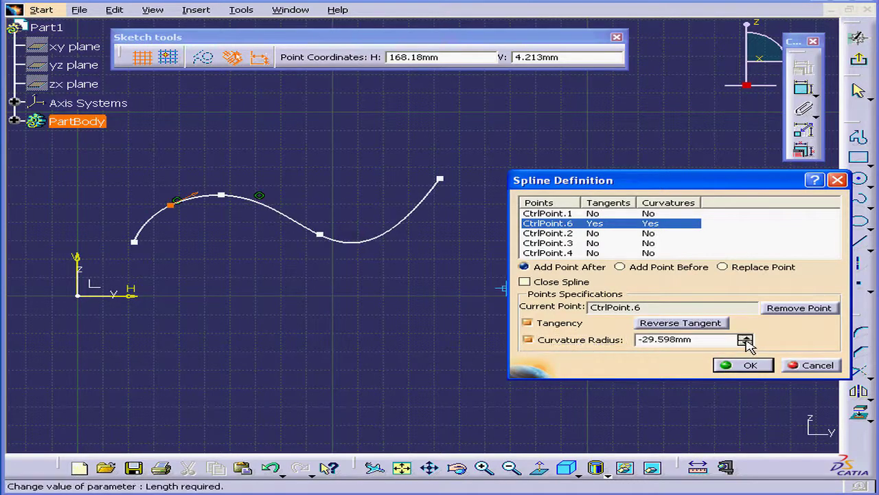
left_click(745, 338)
left_click(745, 342)
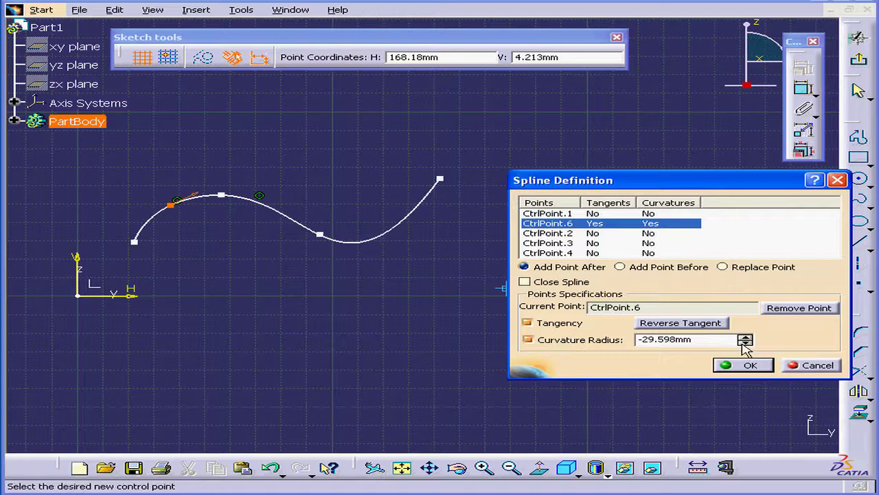
left_click(745, 343)
left_click(745, 343)
left_click(745, 342)
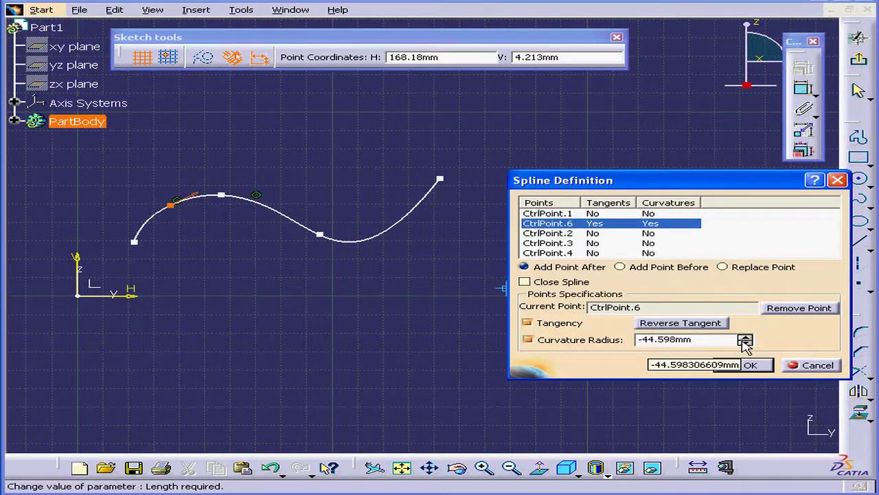
left_click(746, 337)
left_click(746, 337)
left_click(745, 338)
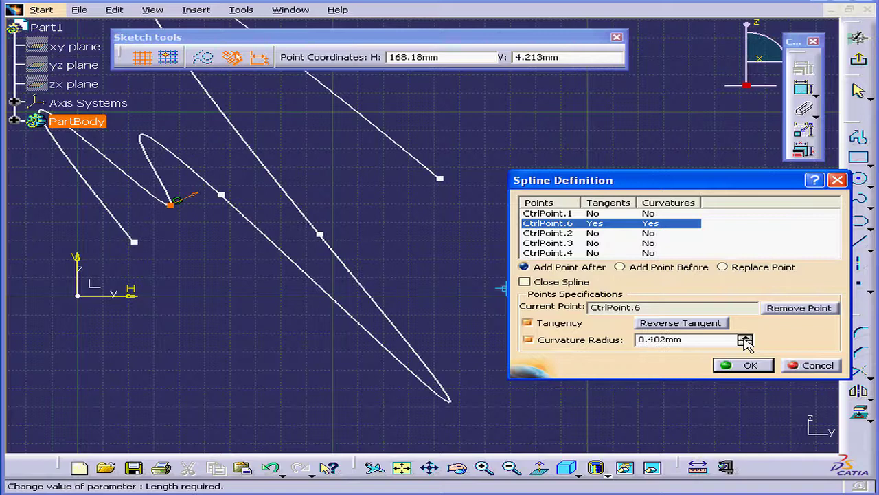
left_click(745, 342)
left_click(746, 342)
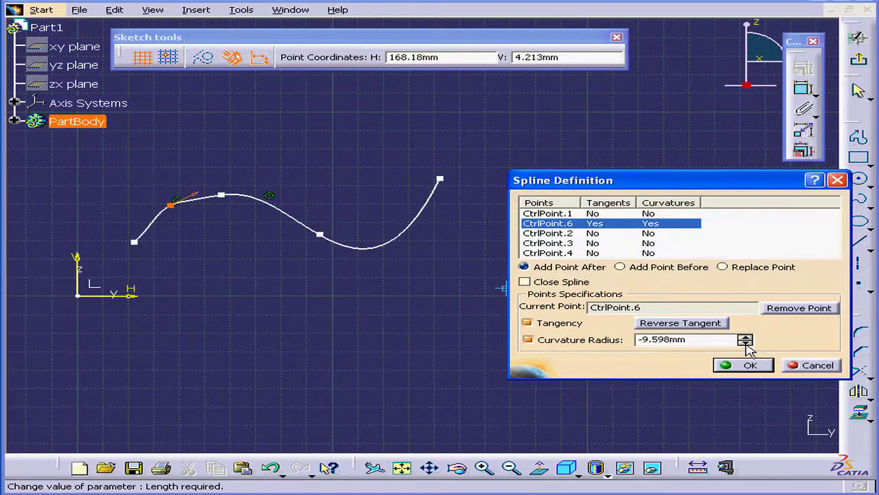
left_click(745, 343)
left_click(745, 343)
left_click(745, 343)
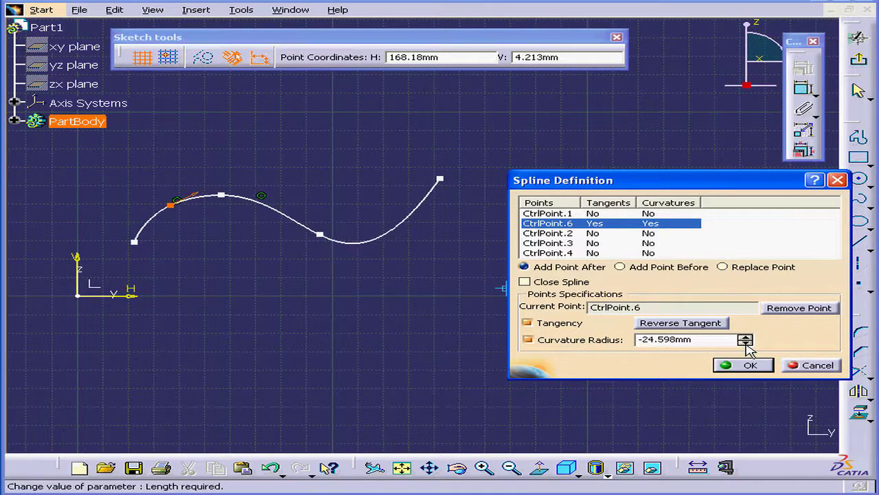
left_click(742, 365)
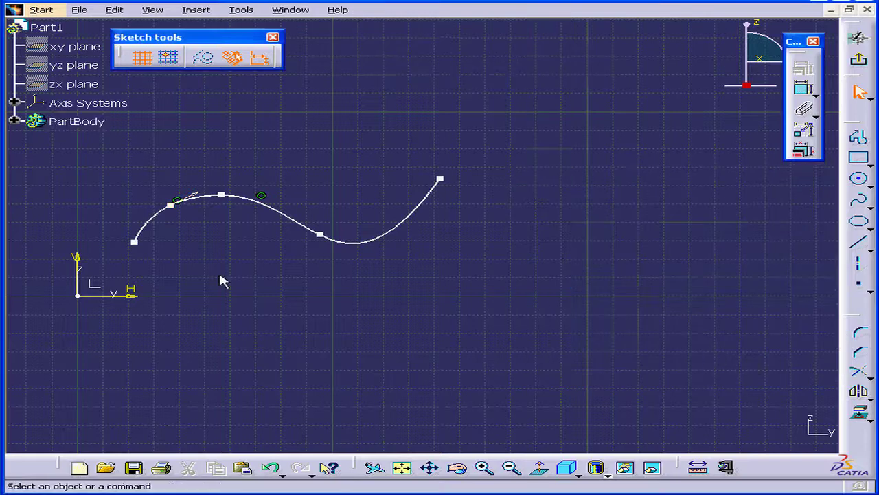
Delete the control point added between the spline's first and second points.
left_click(179, 205)
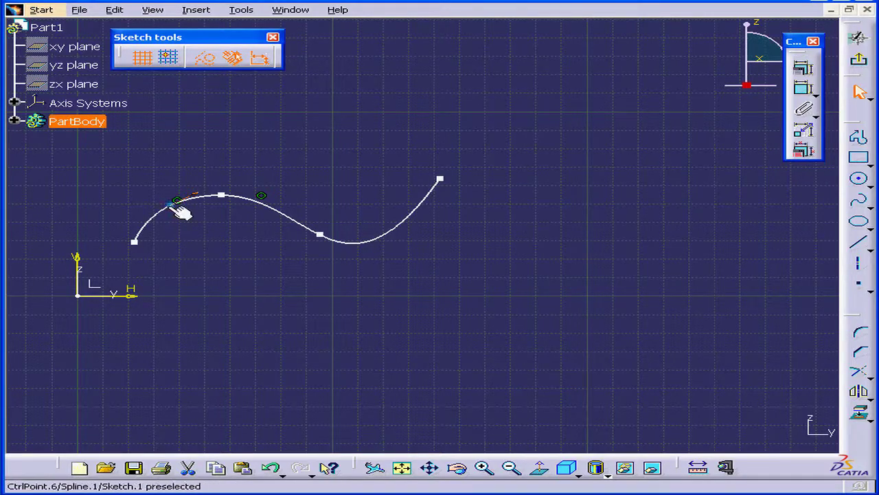
left_click(172, 206)
key("Delete")
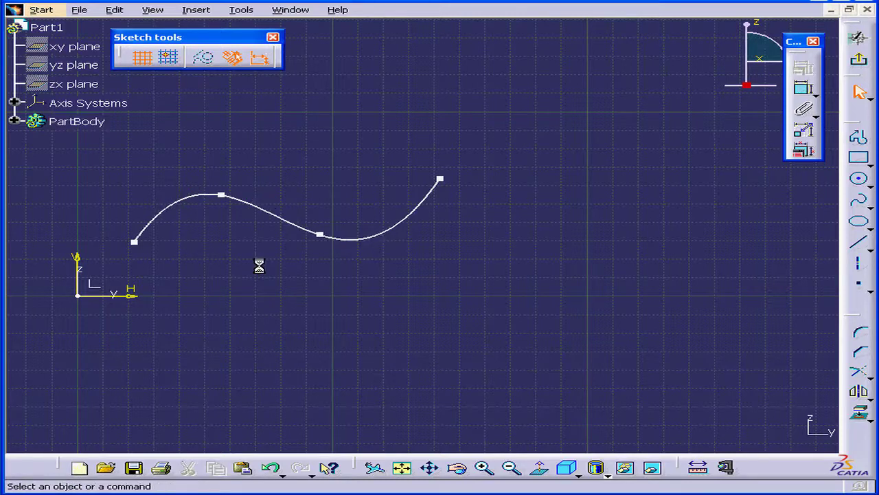
Try tangency and curvature radius on the spline's second control point, view its polar coordinates, and discard the changes.
double_click(221, 196)
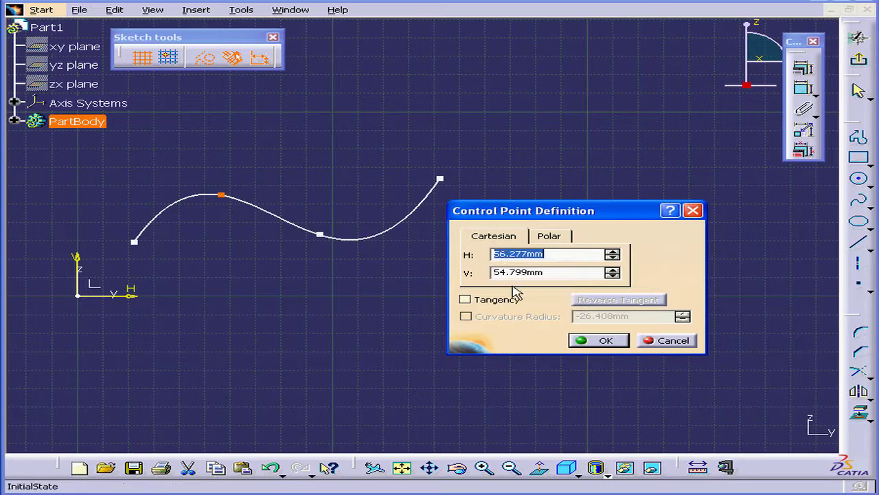
left_click(467, 301)
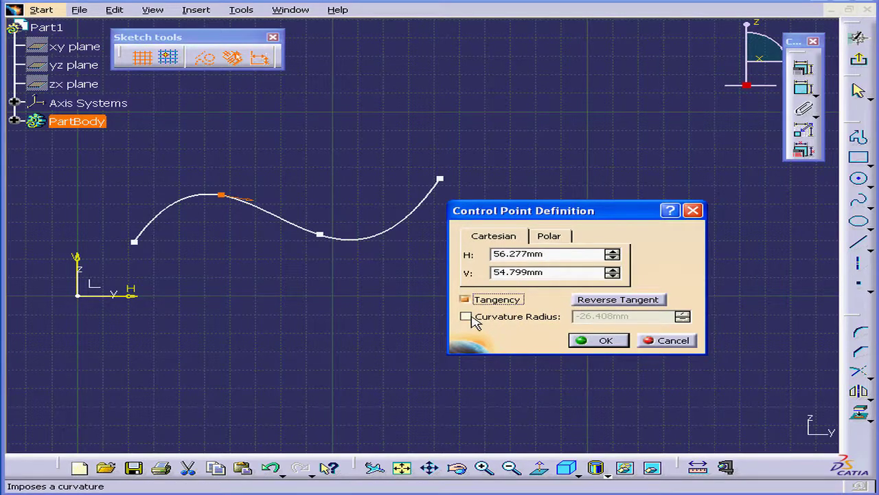
left_click(466, 317)
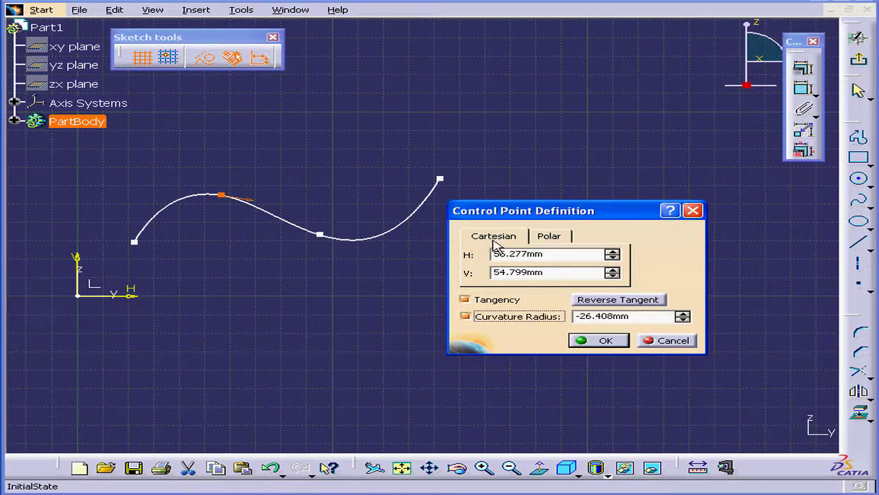
left_click(565, 241)
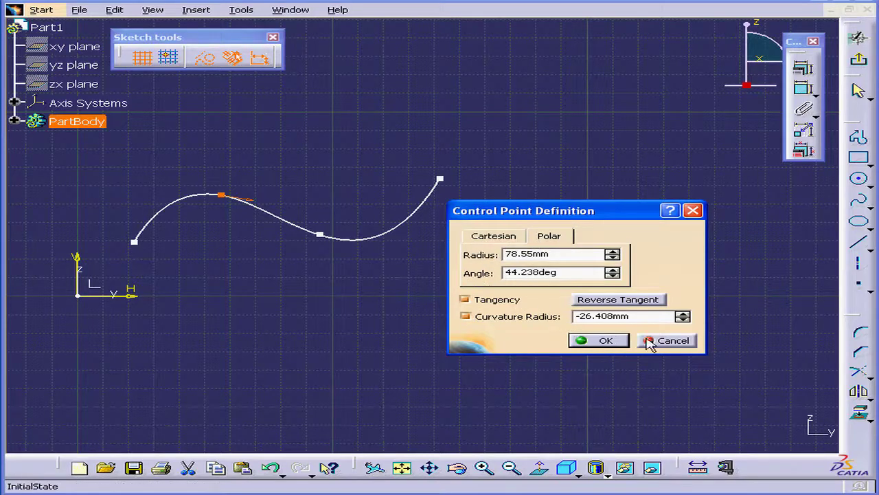
left_click(672, 340)
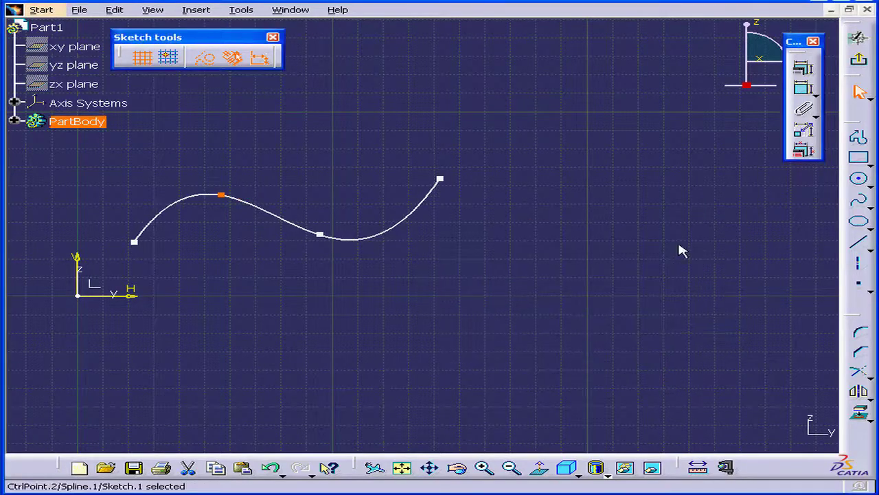
Draw a closed spline through three control points, below and beyond the upper end of the existing open spline.
left_click(859, 200)
left_click(401, 306)
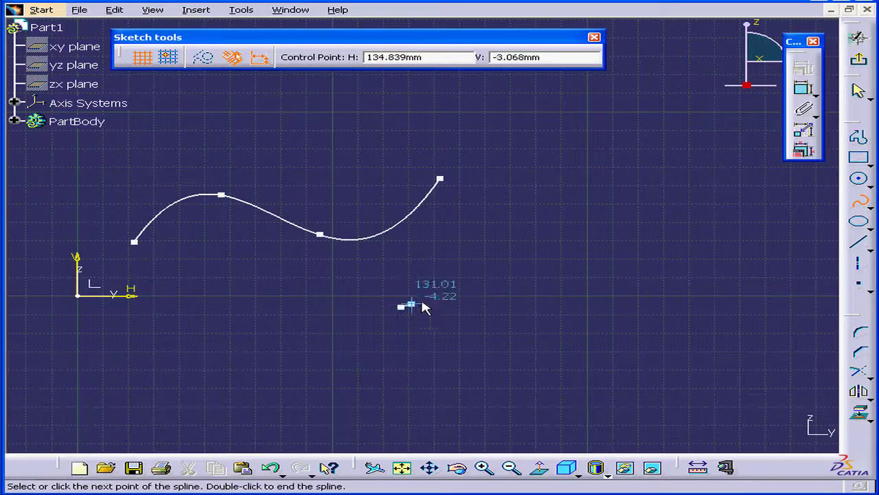
left_click(483, 242)
left_click(637, 237)
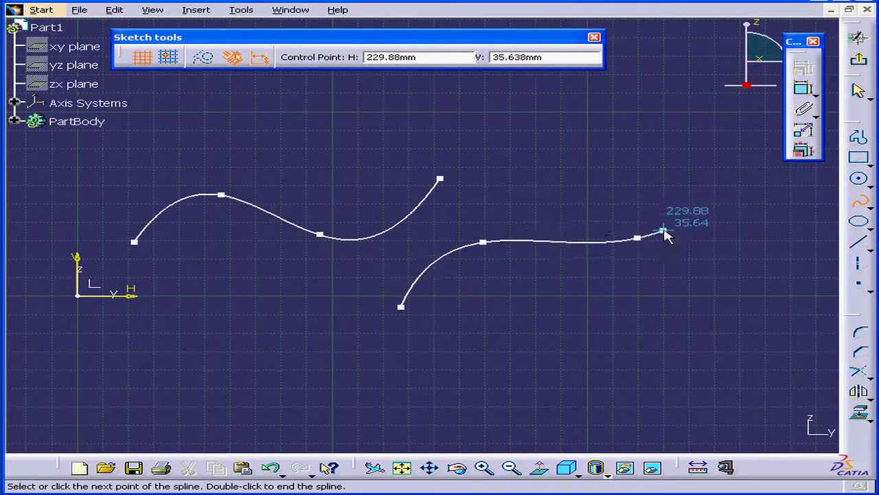
right_click(676, 217)
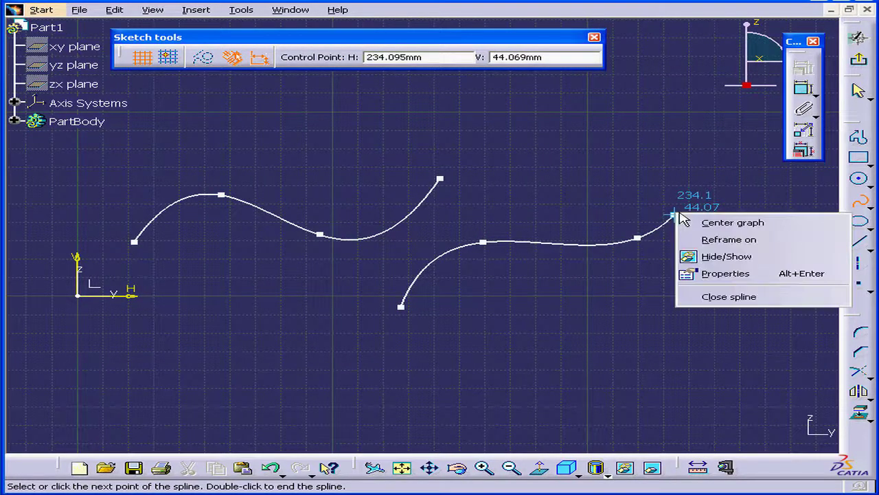
left_click(714, 305)
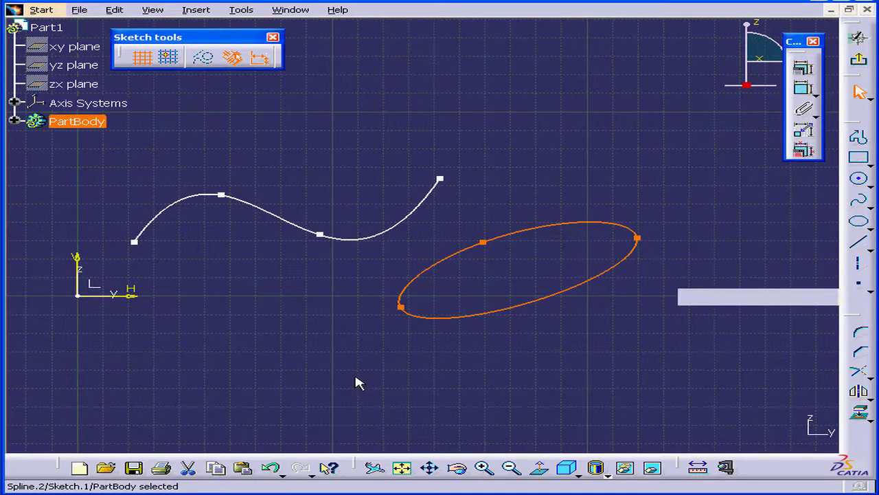
left_click(480, 224)
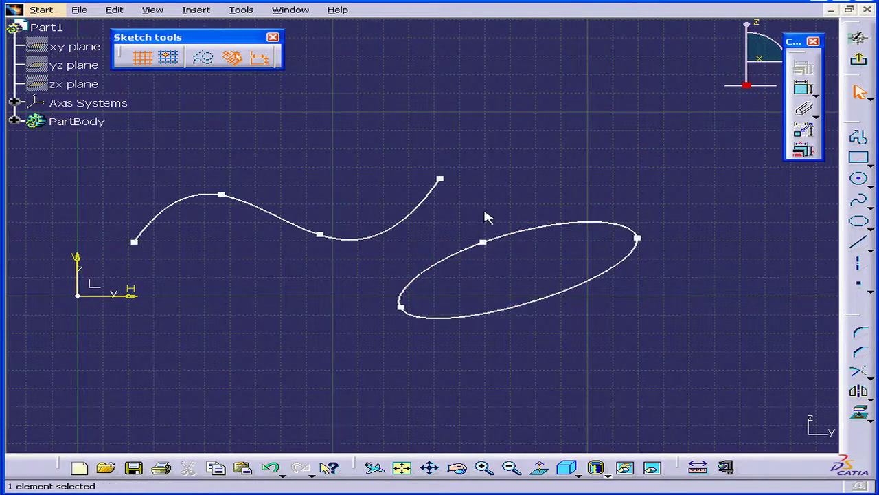
Apply Fix constraints to the fourth and third control points of the open spline.
left_click(440, 180)
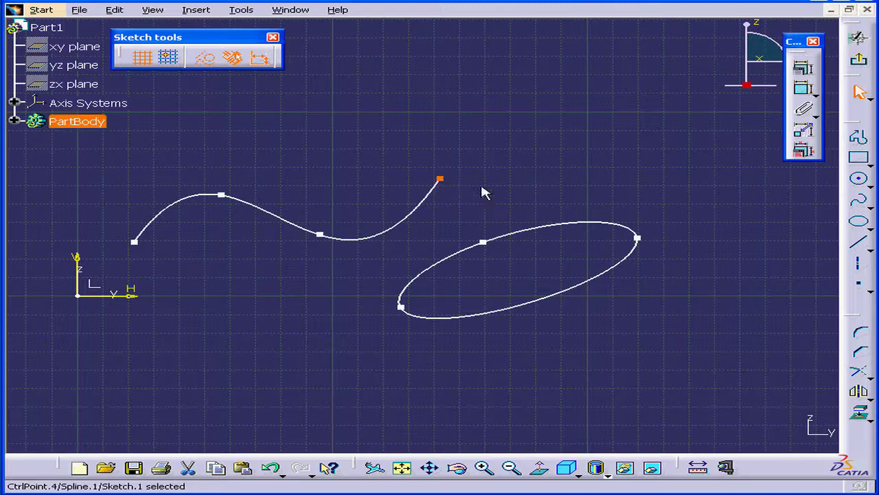
left_click(803, 95)
left_click(722, 110)
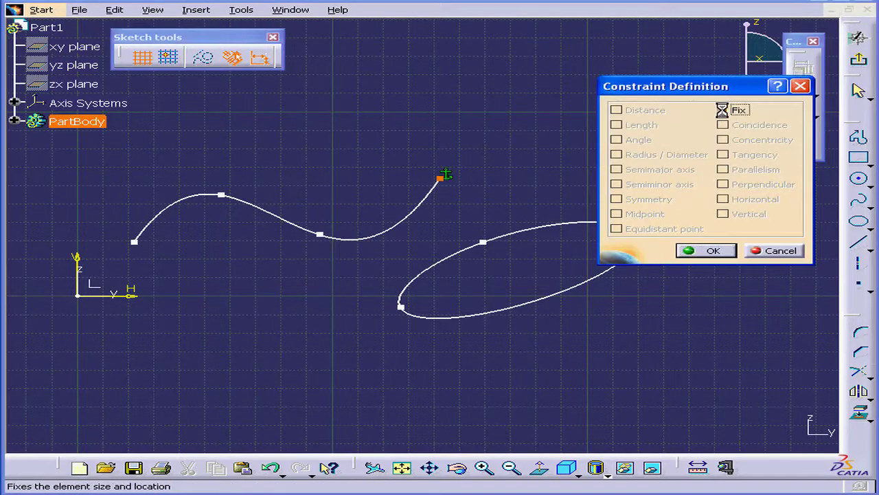
left_click(720, 249)
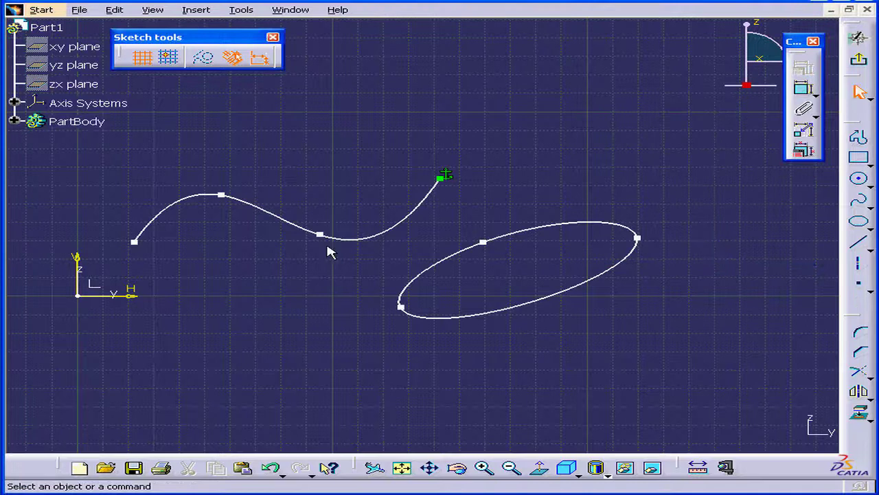
left_click(320, 236)
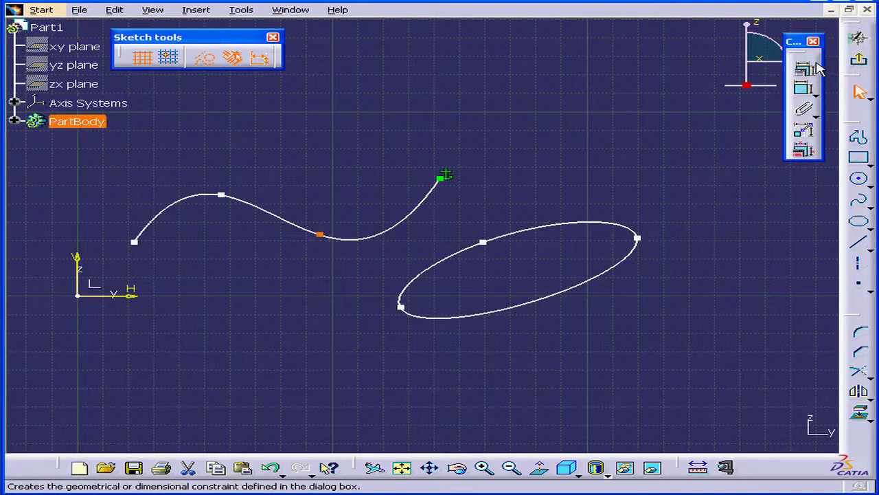
left_click(817, 68)
left_click(731, 110)
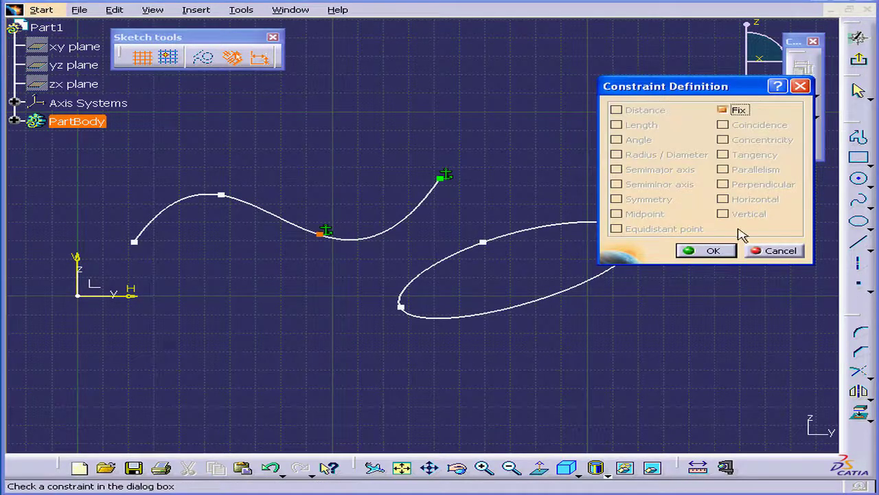
left_click(707, 250)
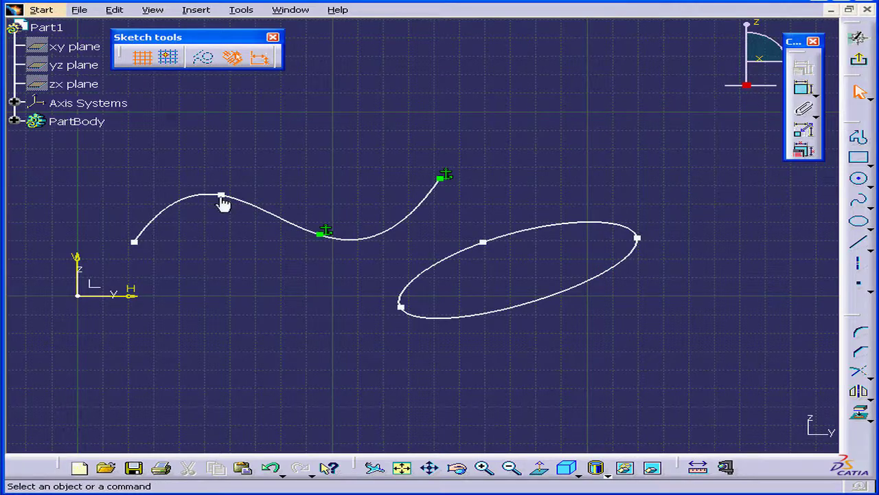
Apply Fix constraints to the second and first control points of the open spline.
left_click(221, 196)
left_click(803, 87)
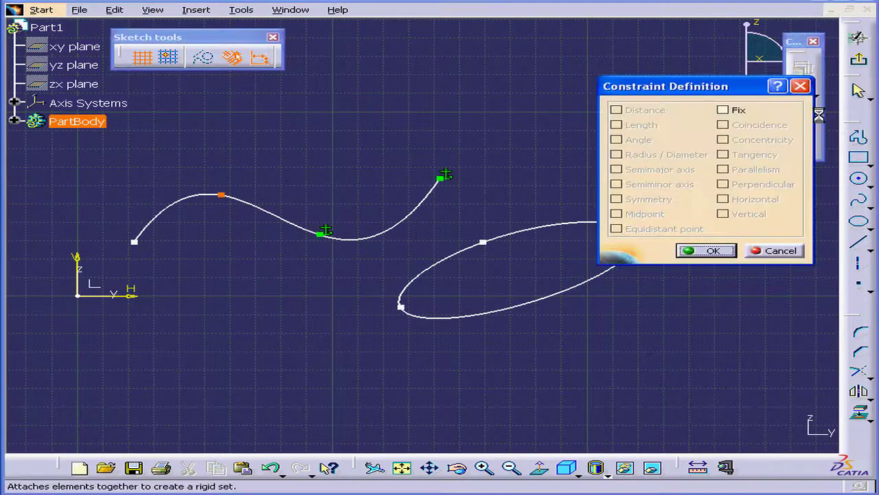
left_click(724, 110)
left_click(708, 250)
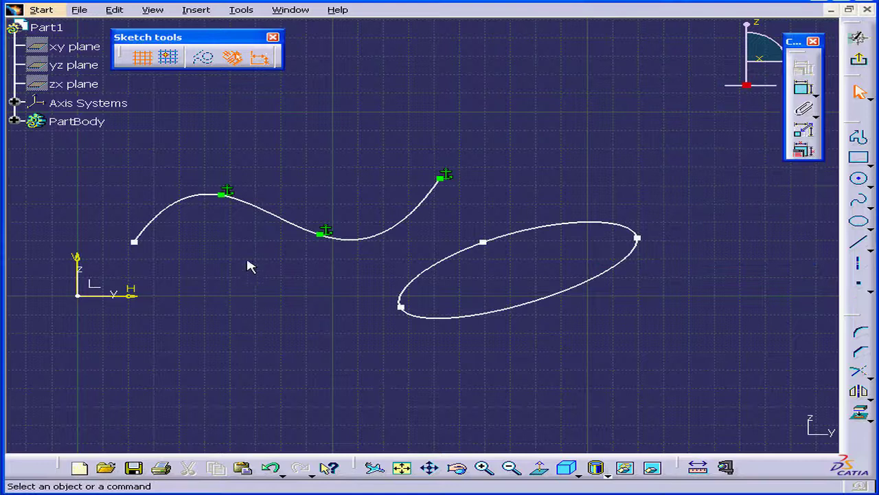
left_click(135, 242)
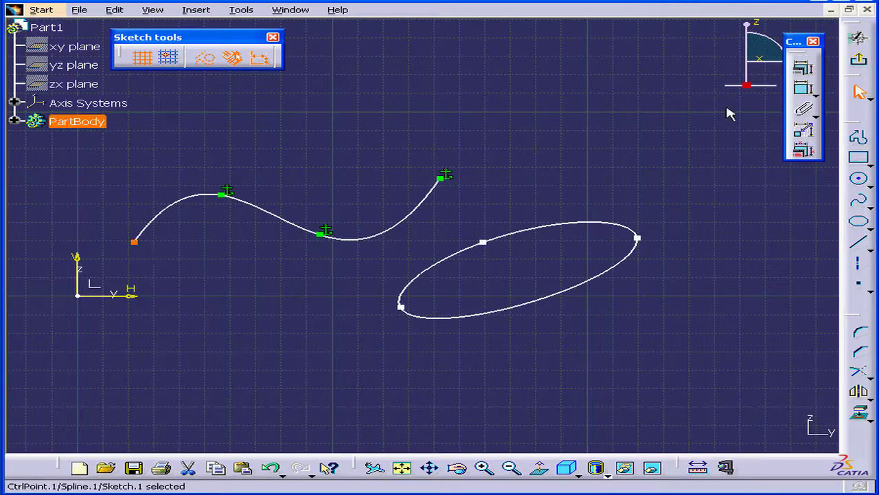
left_click(801, 69)
left_click(729, 110)
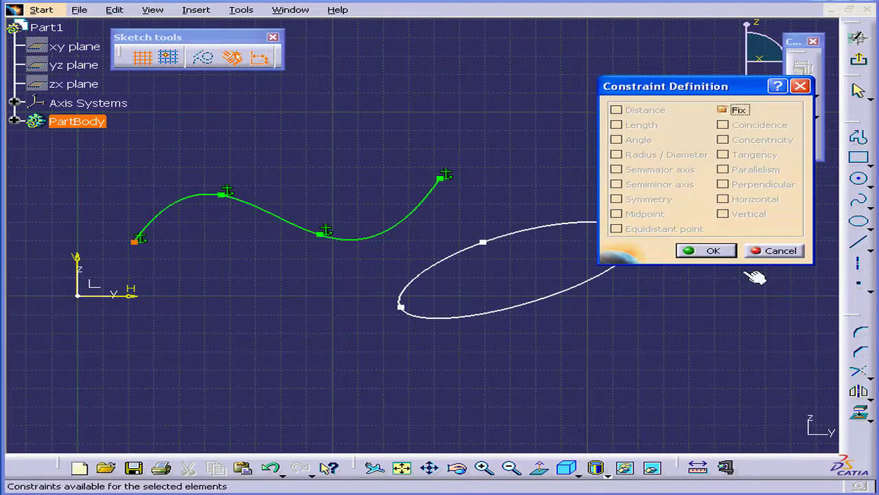
left_click(712, 251)
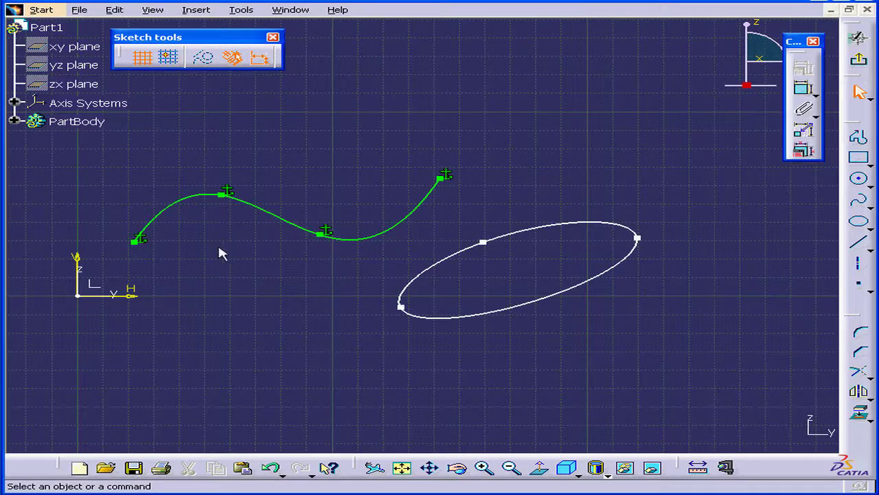
Delete all four Fix constraints from Sketch.1.
left_click(13, 121)
left_click(33, 139)
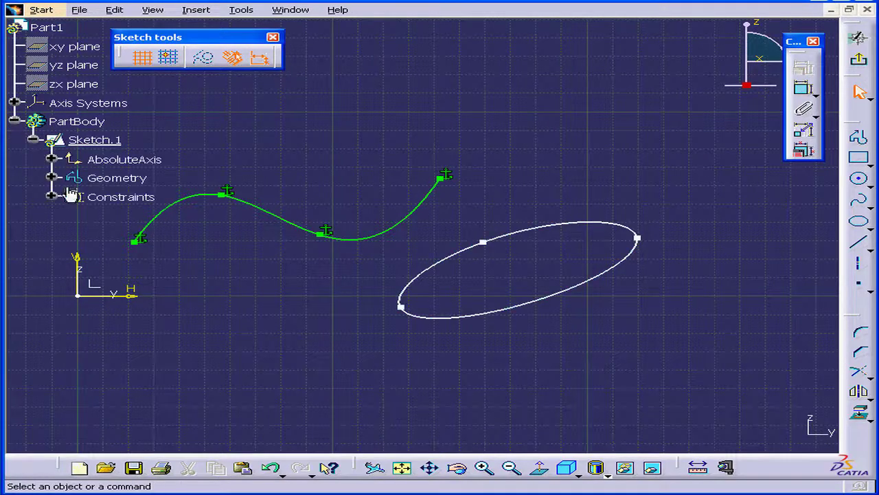
left_click(52, 196)
left_click(123, 216)
left_click(141, 254, "ctrl")
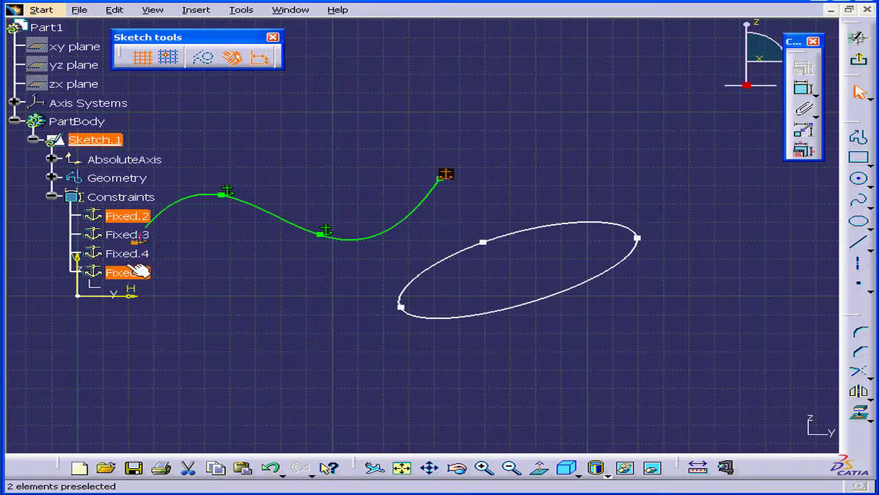
left_click(141, 273, "shift")
right_click(117, 252)
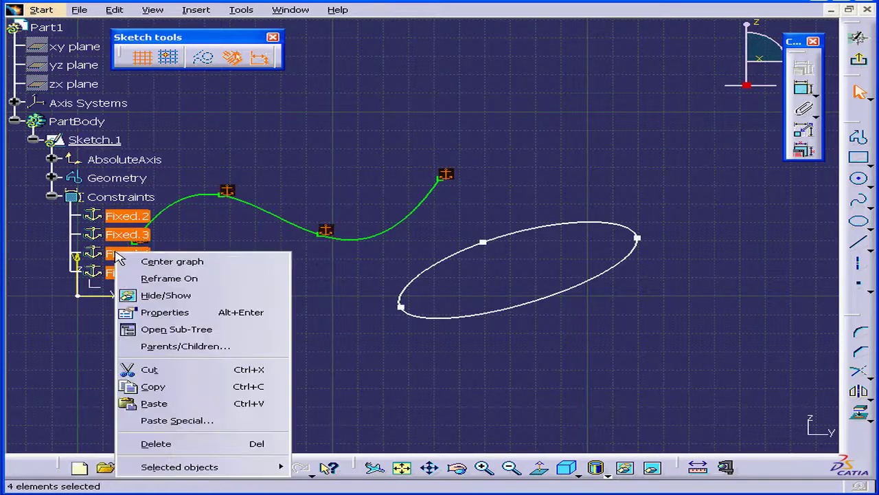
left_click(228, 444)
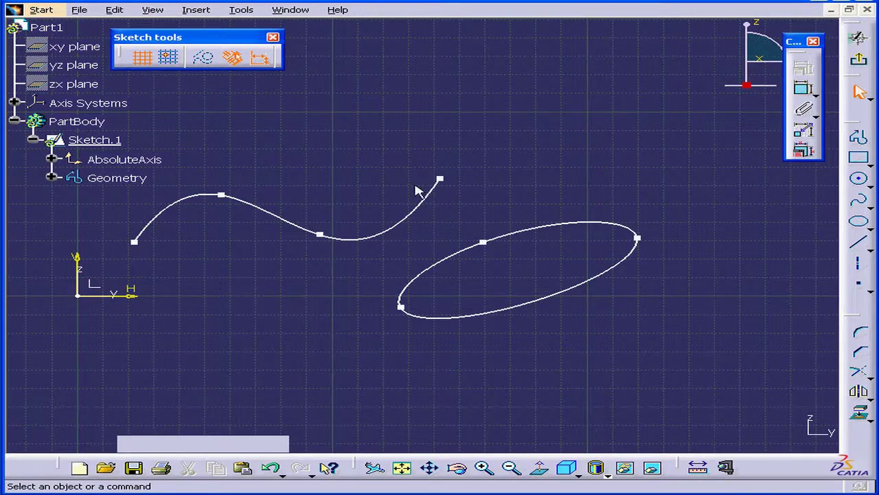
Dimension the horizontal distance from the origin to the open spline's fourth control point, placing it below the curve.
left_click(803, 88)
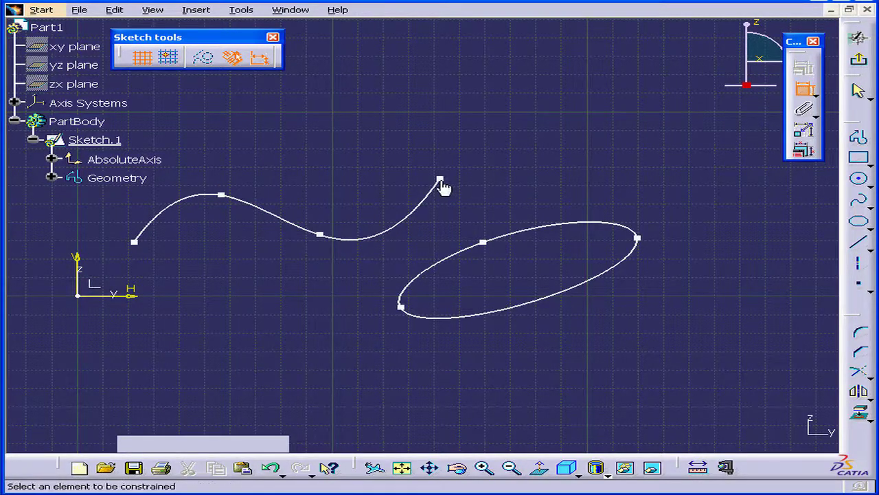
left_click(441, 180)
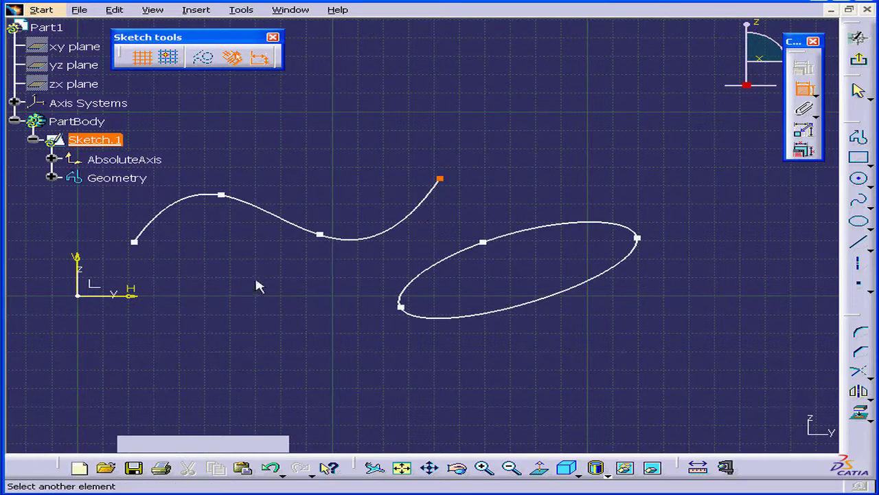
left_click(89, 296)
right_click(279, 315)
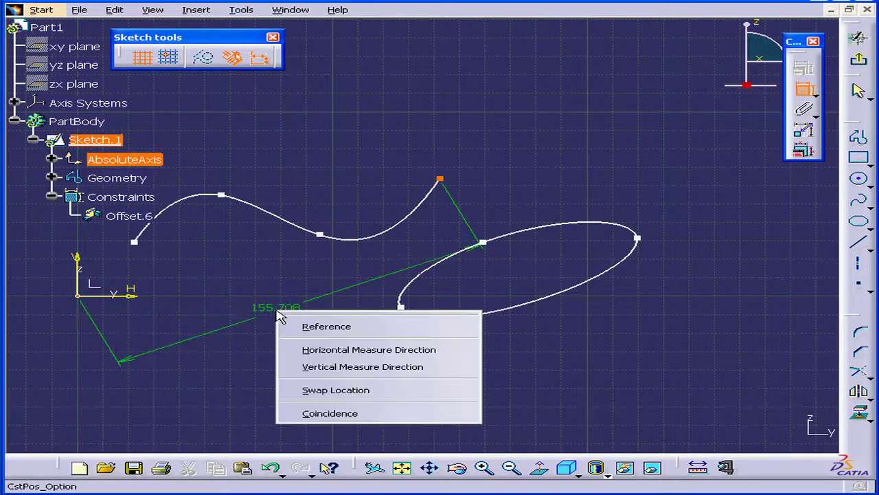
left_click(364, 350)
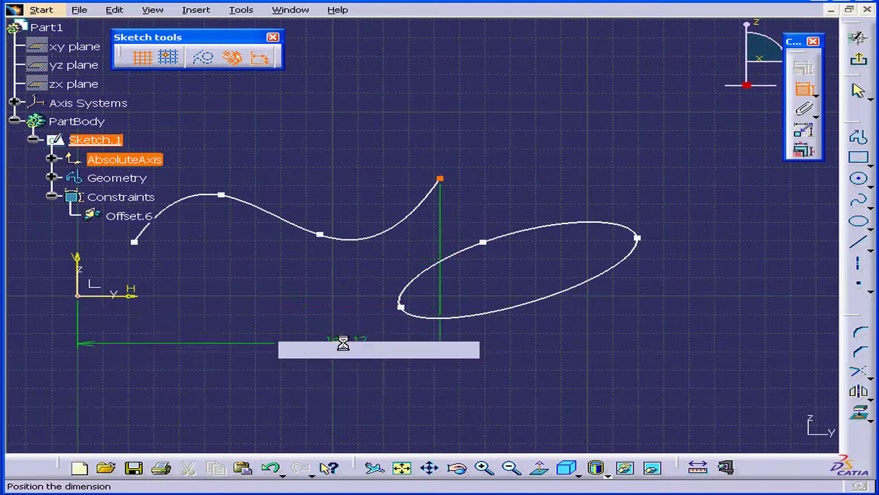
left_click(300, 317)
Dimension the vertical distance from the origin to the open spline's fourth control point, placing it beside that point.
left_click(805, 88)
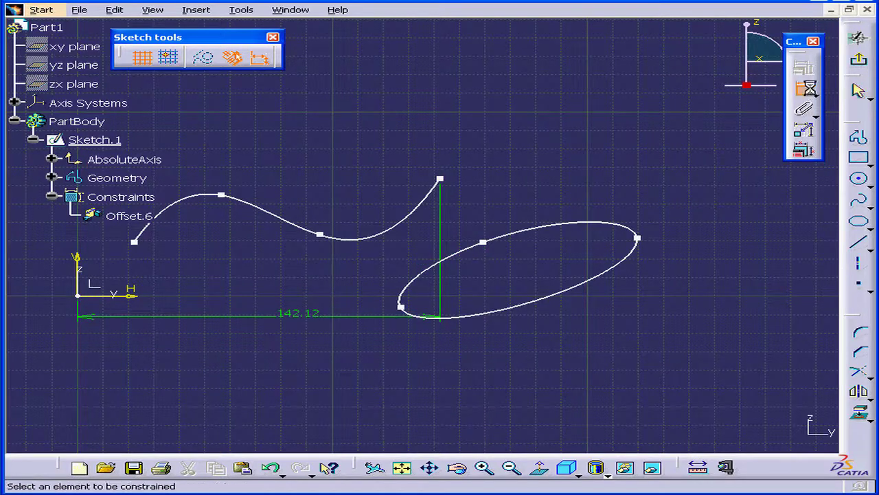
left_click(440, 179)
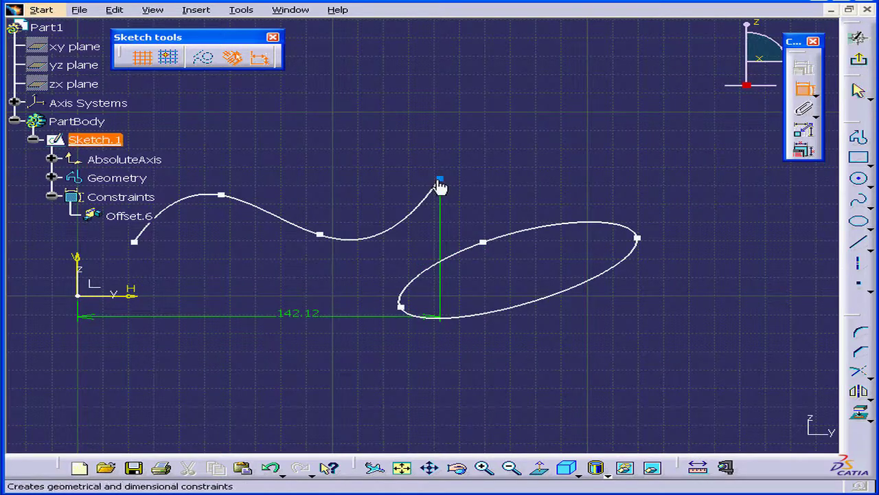
left_click(85, 301)
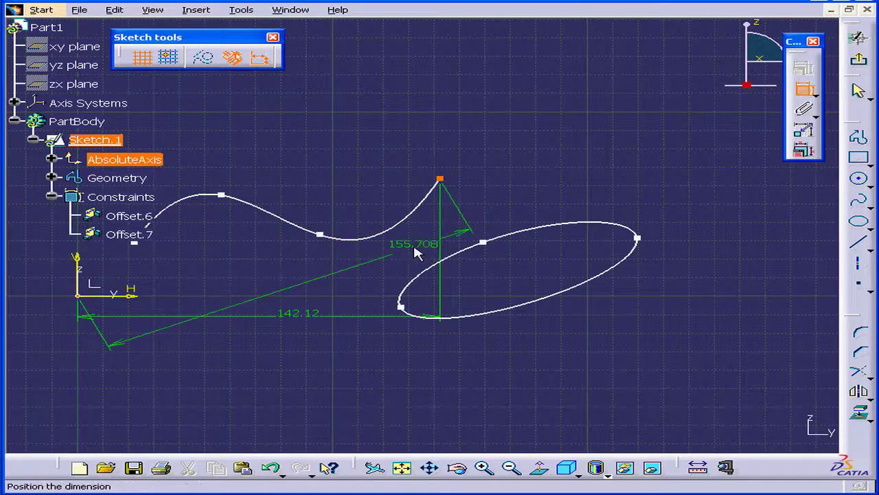
right_click(383, 268)
left_click(450, 318)
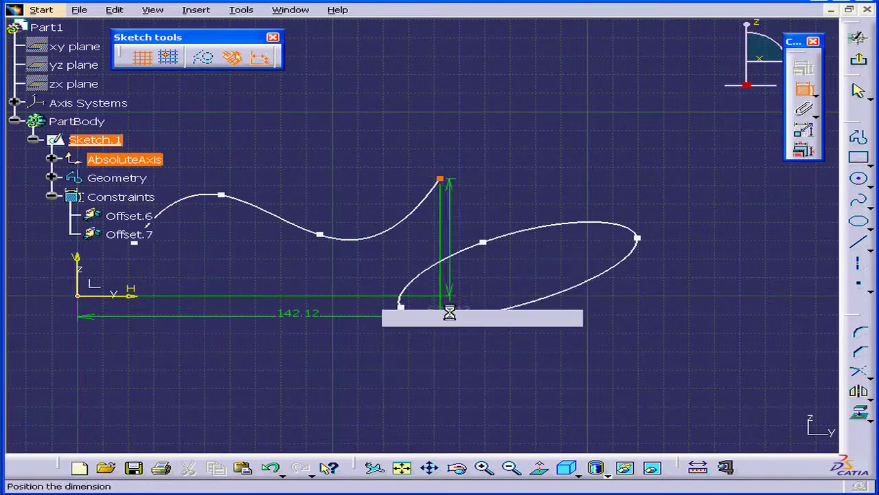
left_click(477, 244)
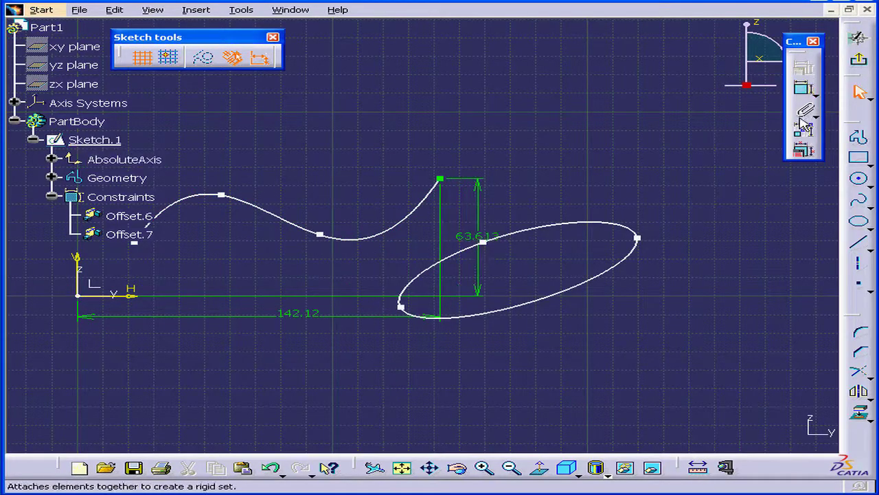
Dimension the horizontal distance from the origin to the open spline's third control point, placing it above the existing horizontal dimension.
left_click(804, 88)
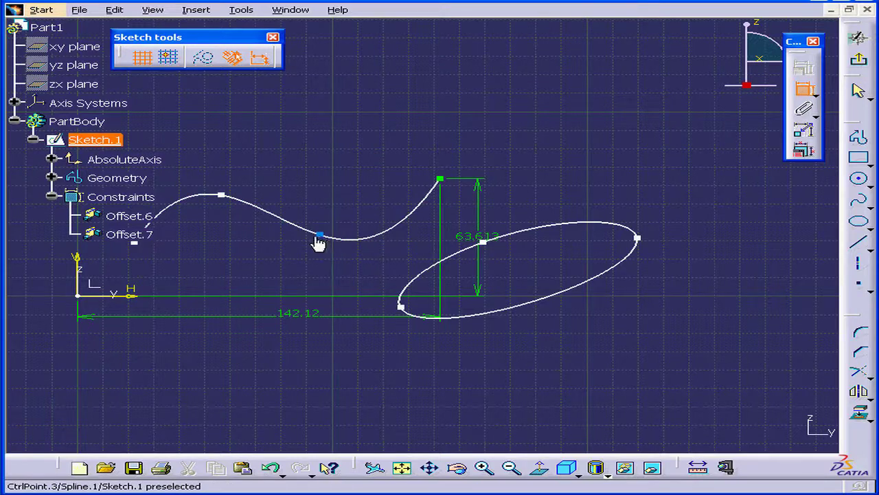
left_click(320, 236)
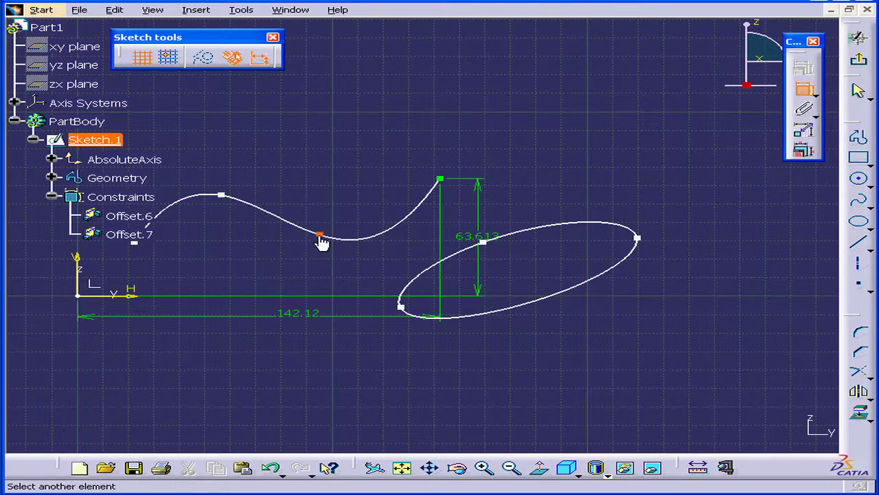
left_click(79, 297)
right_click(235, 288)
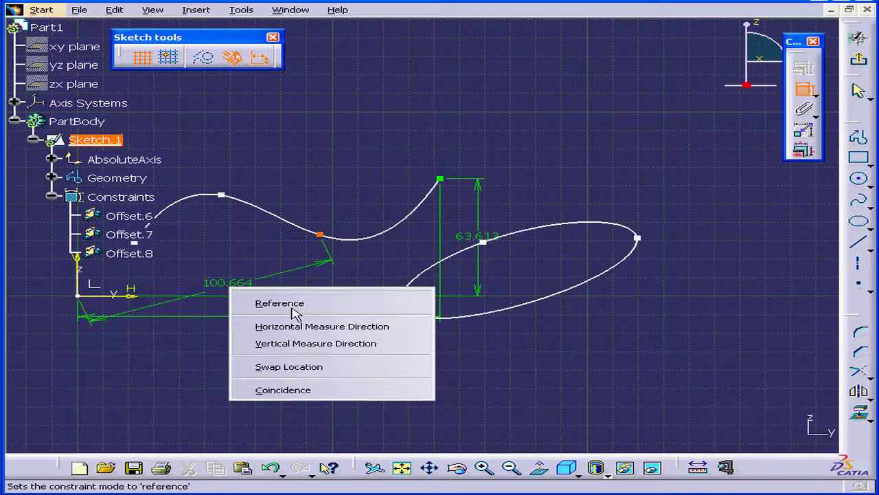
left_click(298, 344)
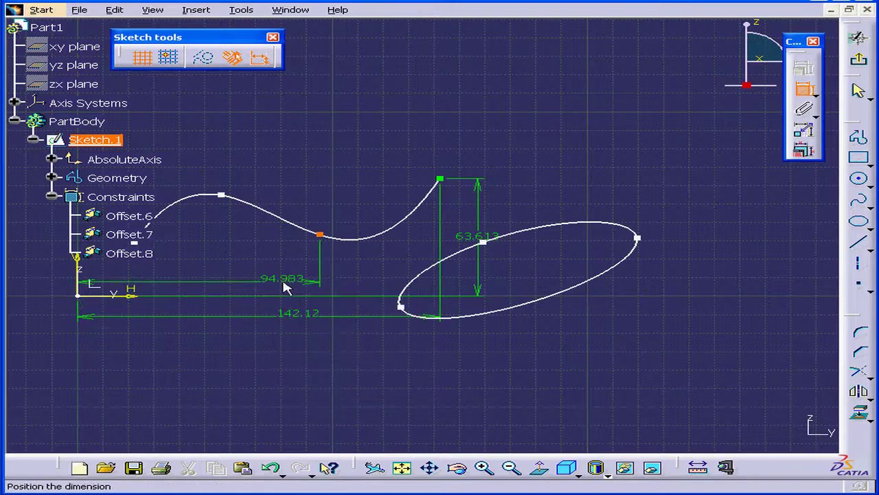
left_click(286, 288)
Collapse the Constraints branch in the tree and dimension the vertical distance from the origin to the open spline's third control point, placing it beside that point.
left_click(52, 197)
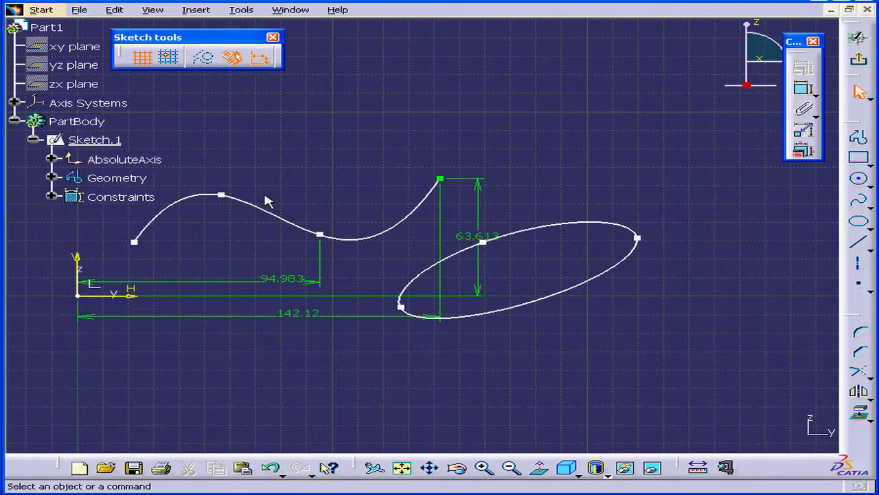
left_click(803, 88)
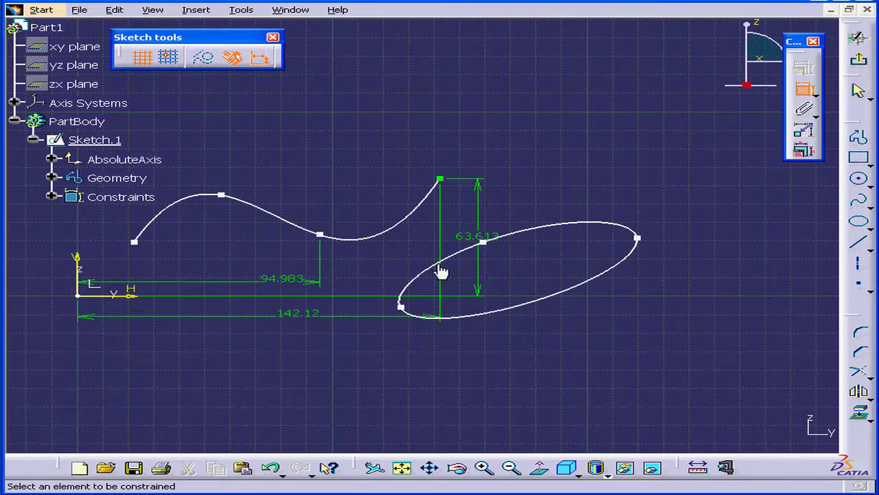
left_click(320, 236)
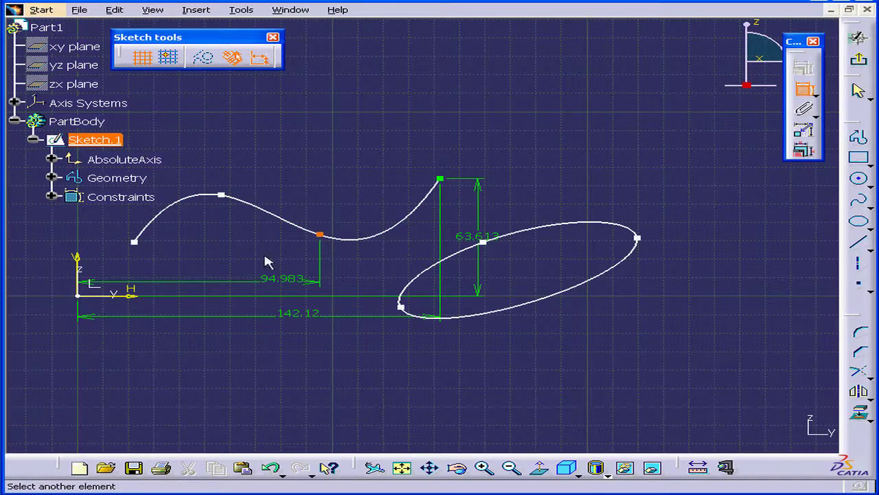
left_click(78, 297)
right_click(223, 256)
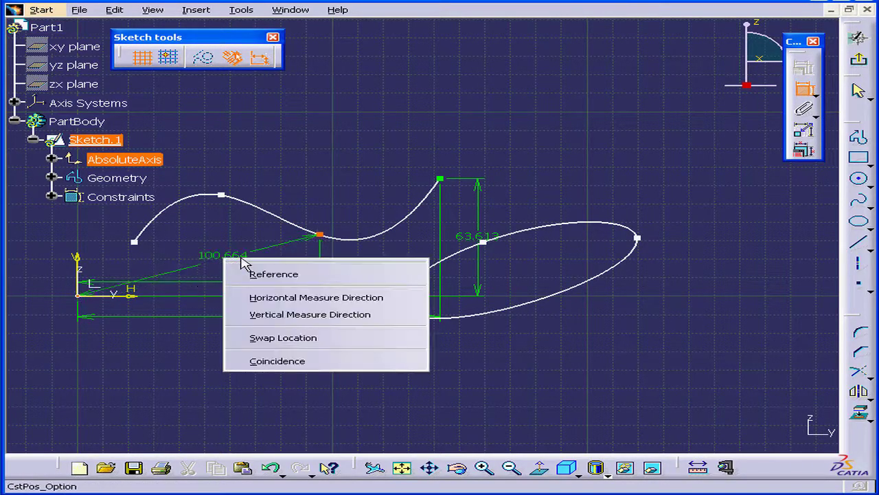
left_click(302, 314)
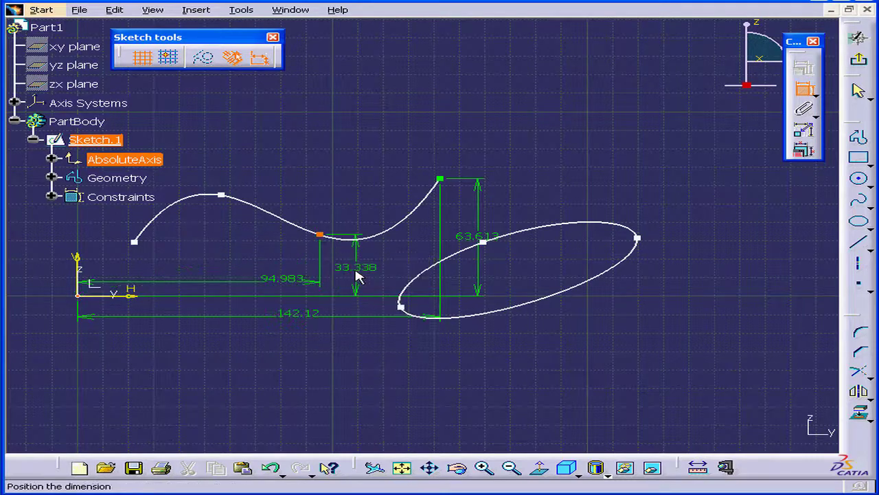
left_click(354, 274)
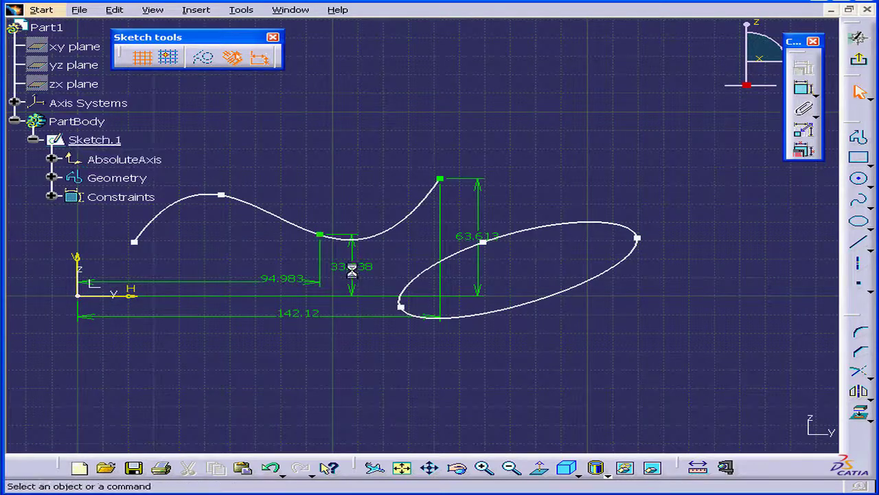
Dimension the horizontal distance from the origin to the open spline's second control point, placing it below the other horizontal dimensions.
left_click(804, 88)
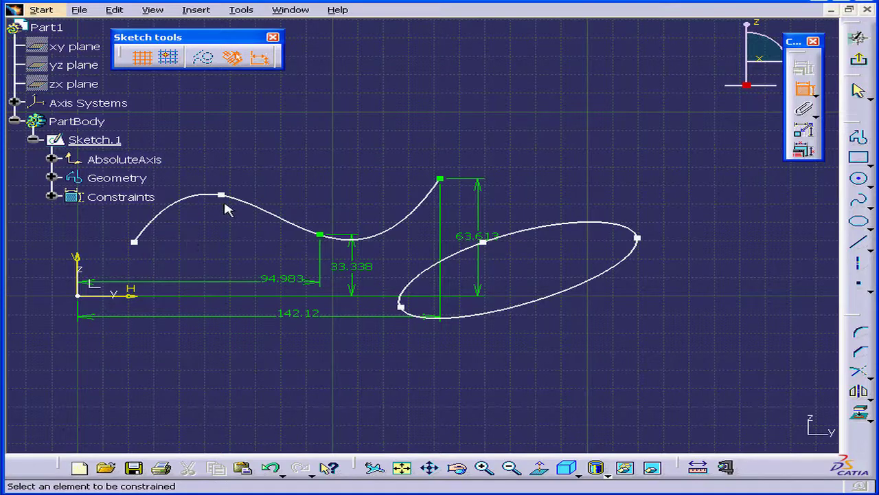
left_click(221, 197)
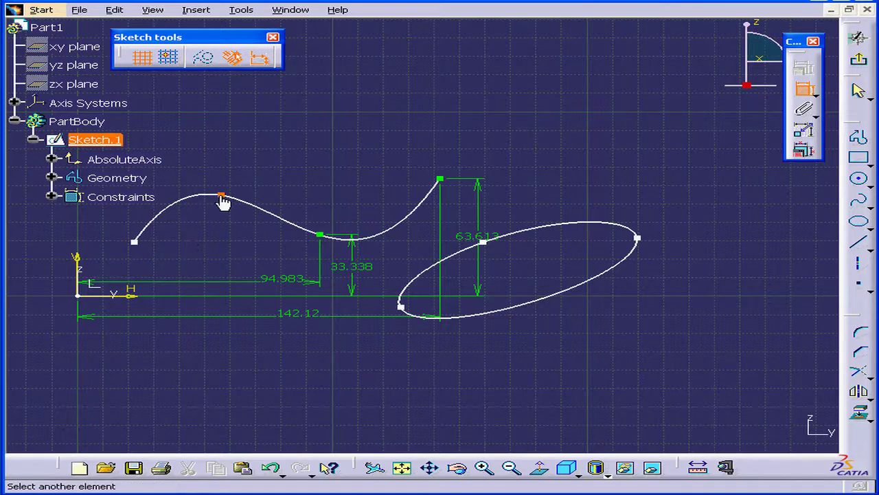
left_click(78, 296)
right_click(175, 260)
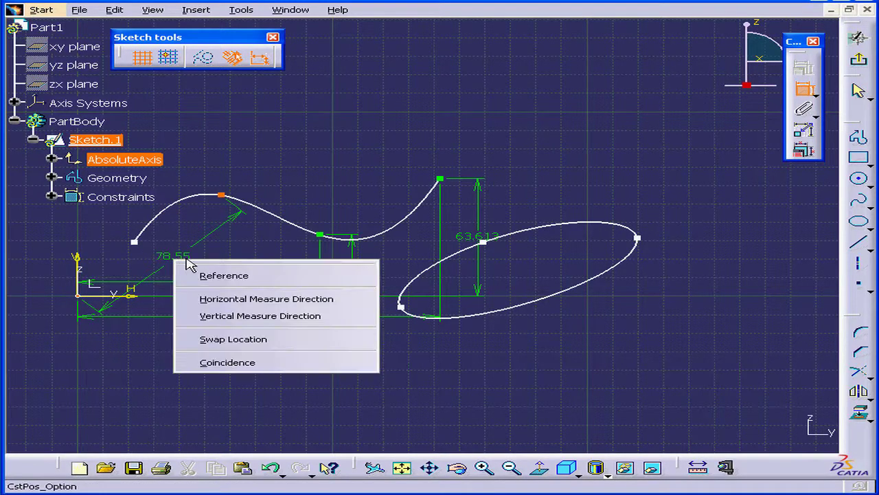
left_click(275, 299)
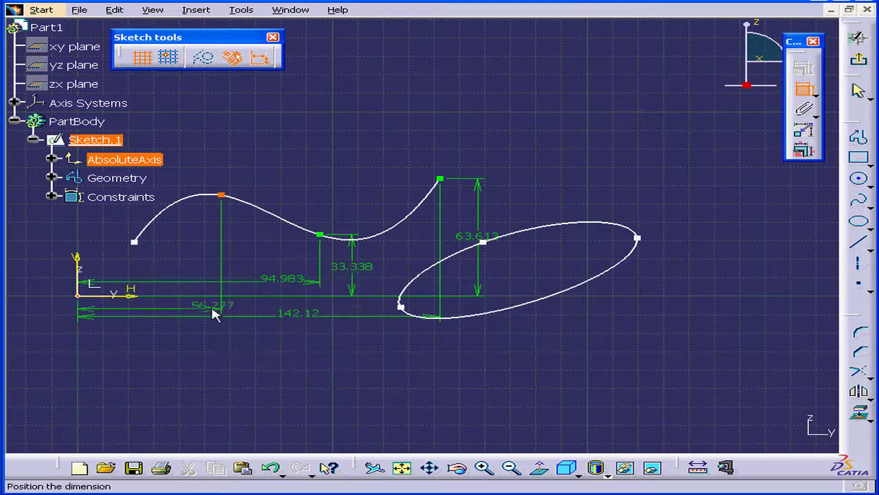
left_click(198, 337)
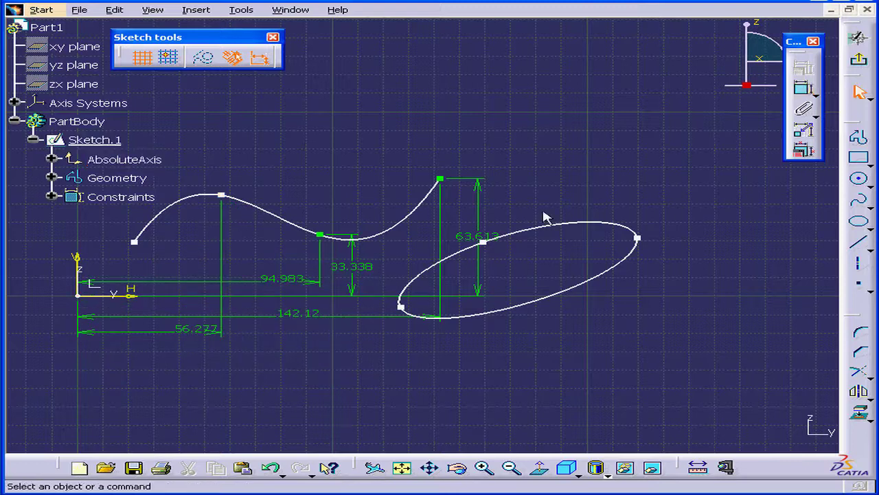
Dimension the vertical distance from the origin to the open spline's second control point, placing its value above the curve.
left_click(804, 88)
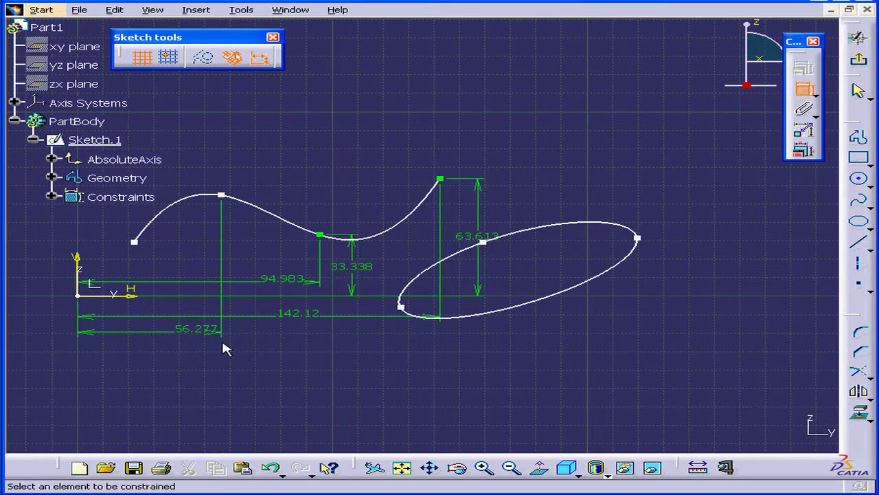
left_click(78, 299)
left_click(221, 196)
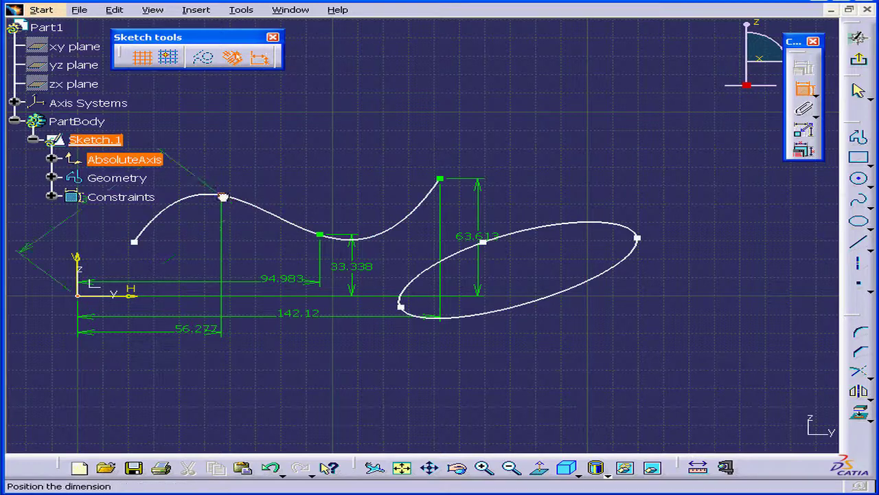
right_click(191, 250)
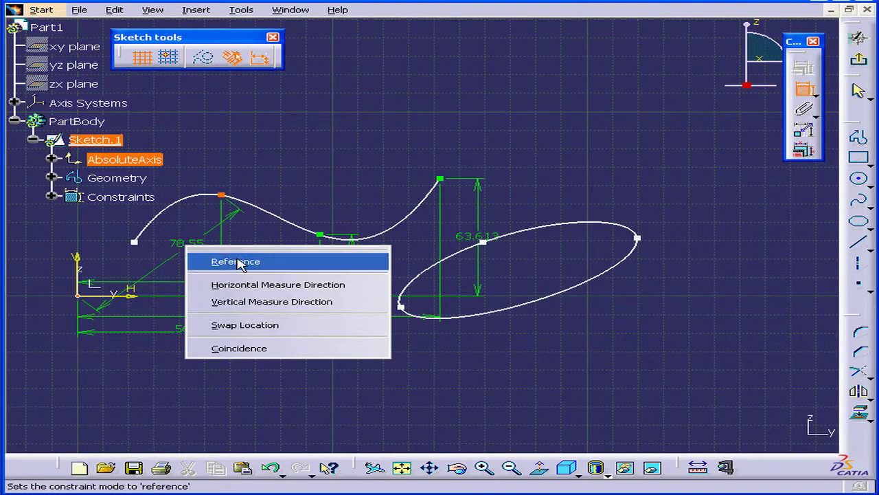
left_click(278, 302)
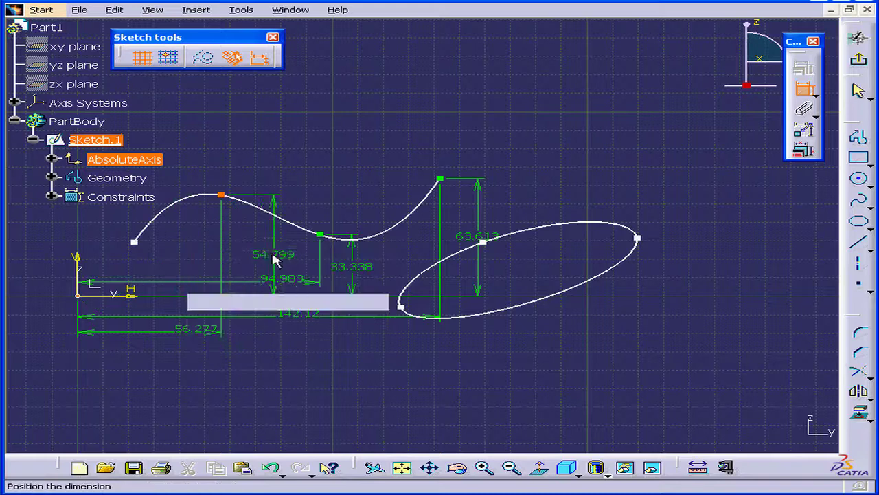
left_click(282, 180)
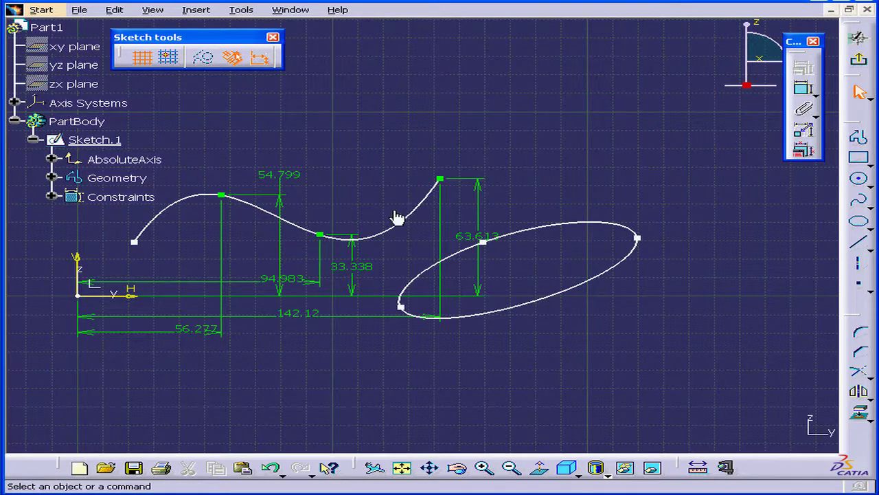
Constrain the open spline's first control point to the origin with a Coincidence constraint.
left_click(804, 88)
left_click(134, 242)
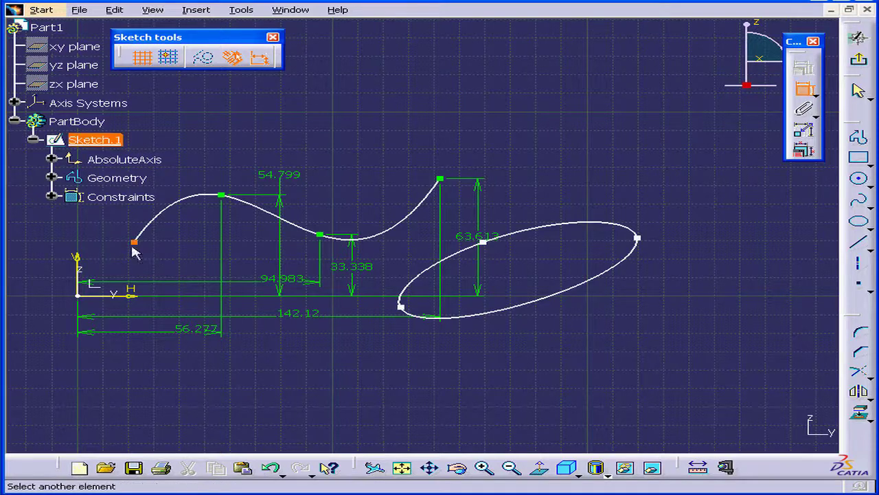
left_click(78, 297)
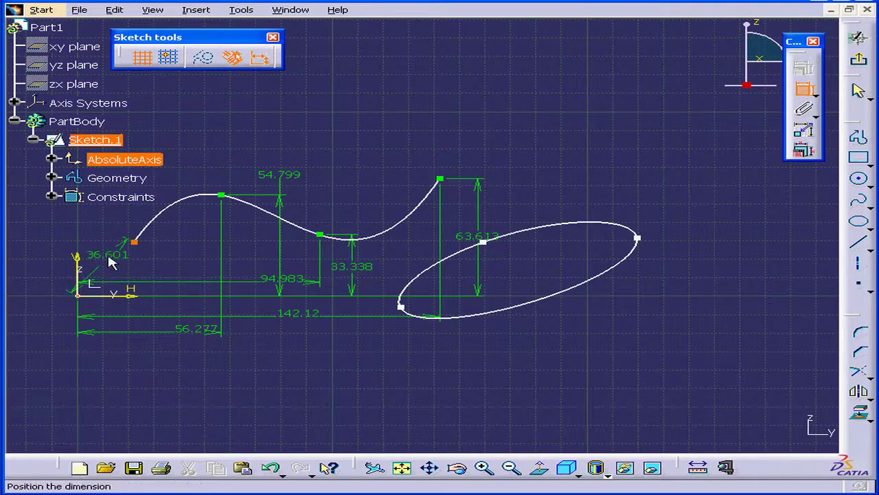
right_click(59, 237)
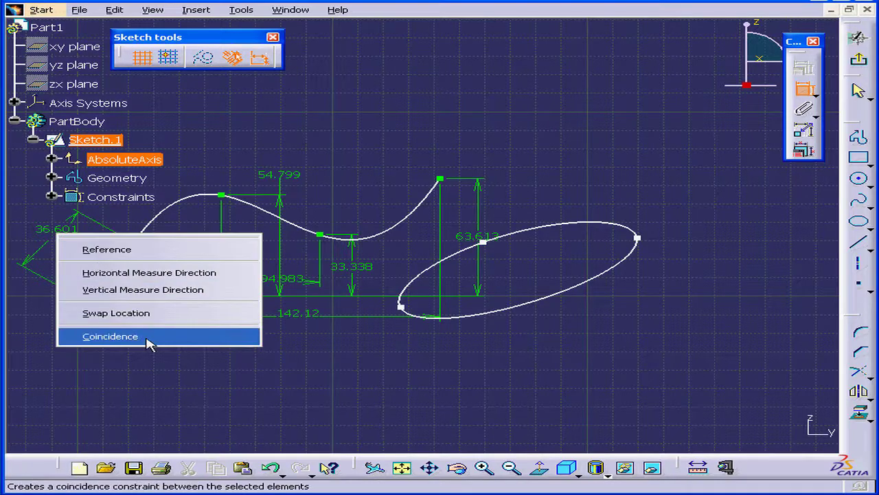
left_click(110, 336)
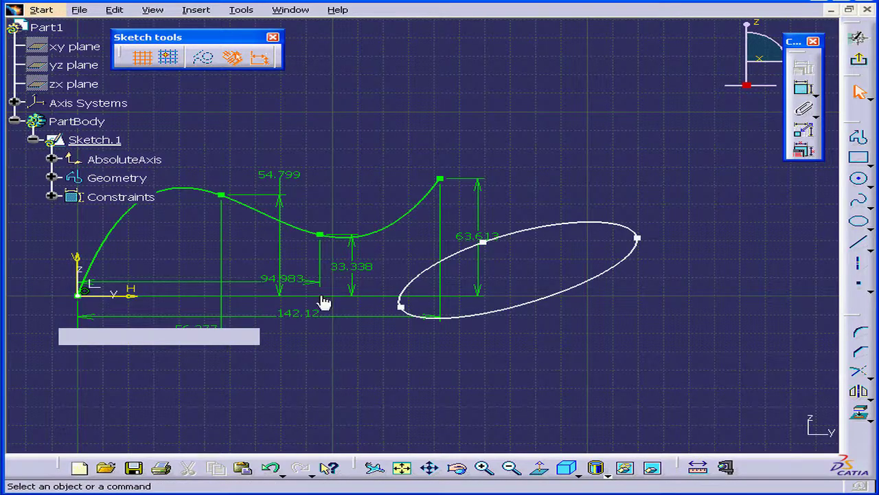